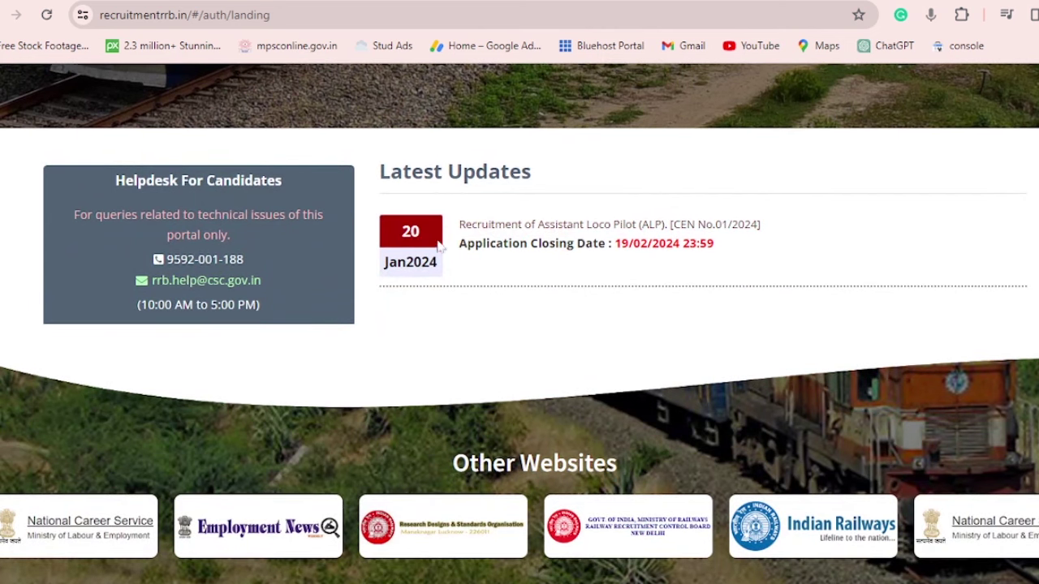
Step: Return to the top of the landing page and open the Apply menu's account options
left_click_drag(459, 221, 749, 281)
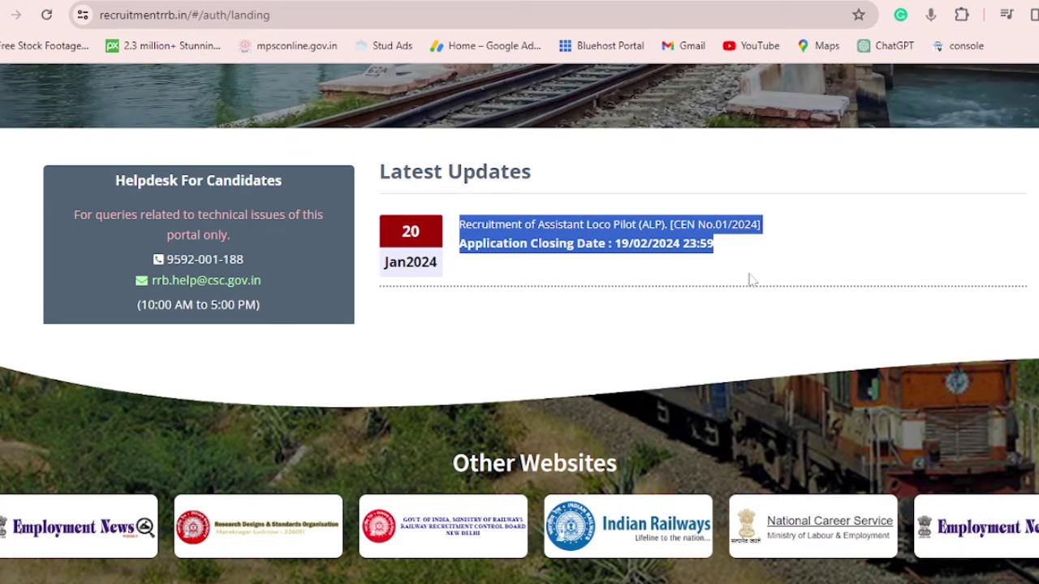
left_click(778, 278)
scroll(767, 280, "up", 4)
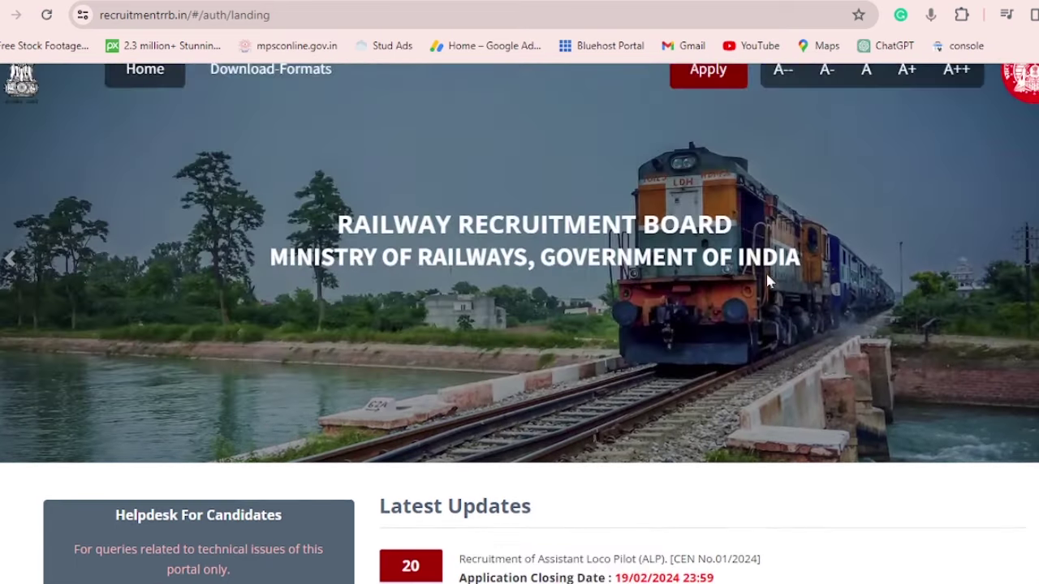
scroll(769, 280, "up", 1)
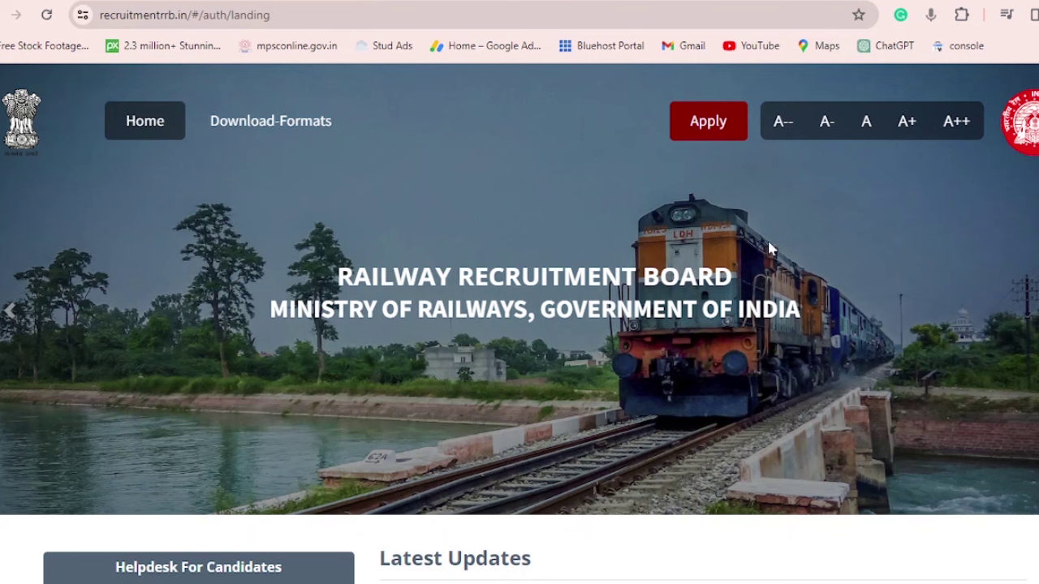
left_click(720, 130)
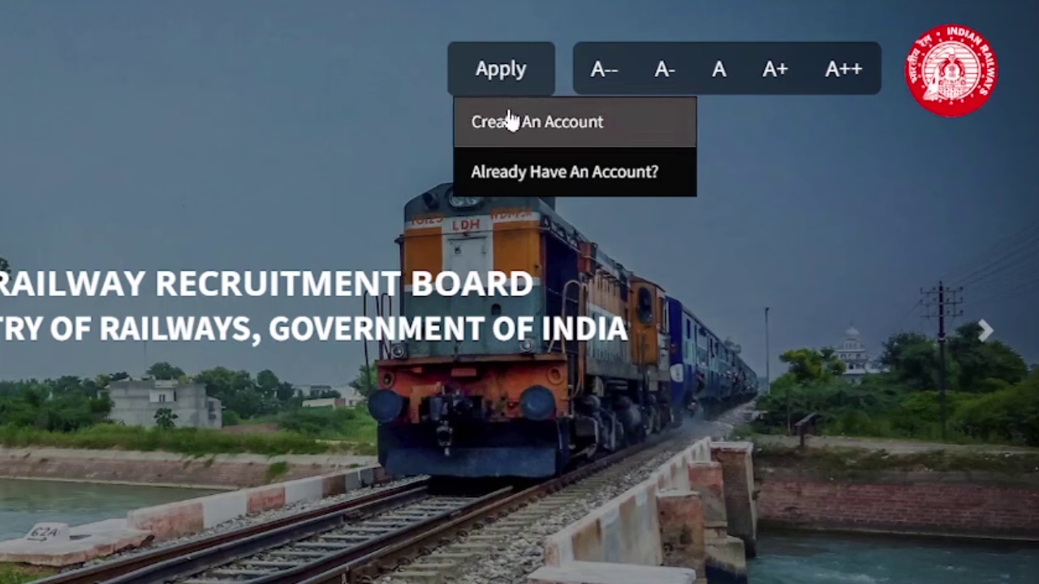
Step: Choose Create An Account, tick the CEN 01/2024 instructions declaration, and proceed
left_click(586, 180)
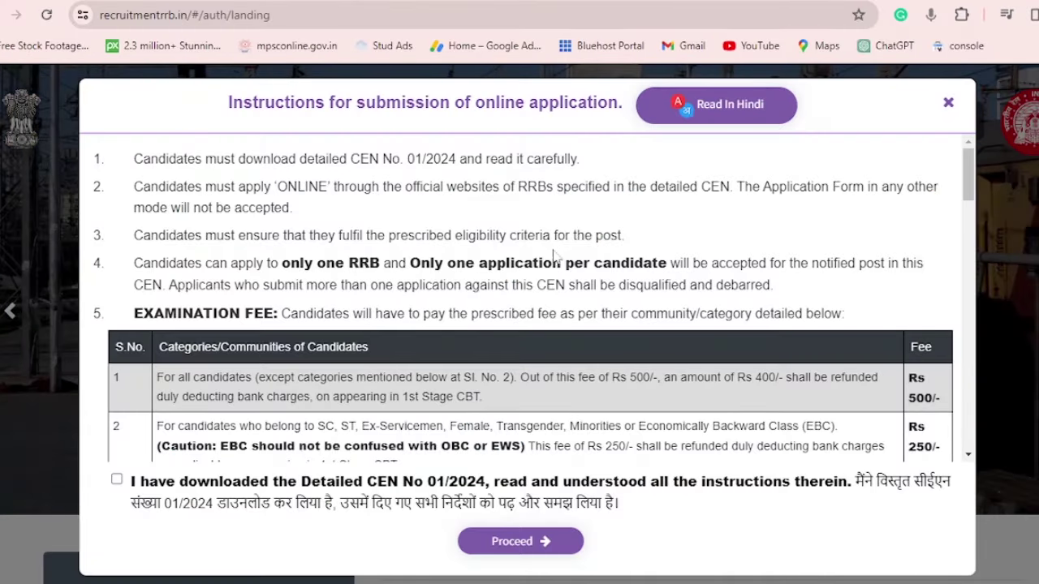
scroll(554, 281, "down", 3)
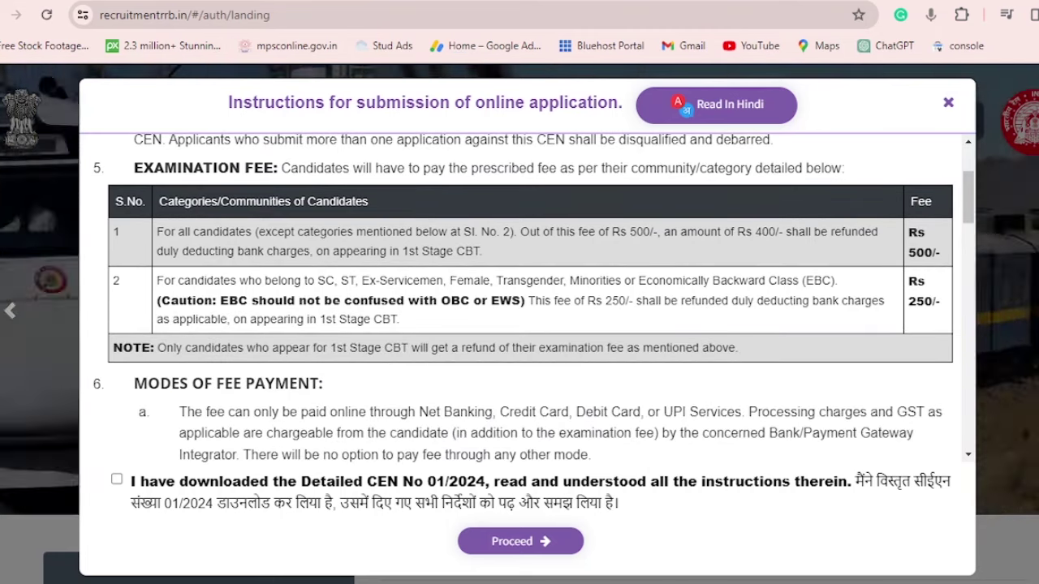
scroll(572, 318, "down", 10)
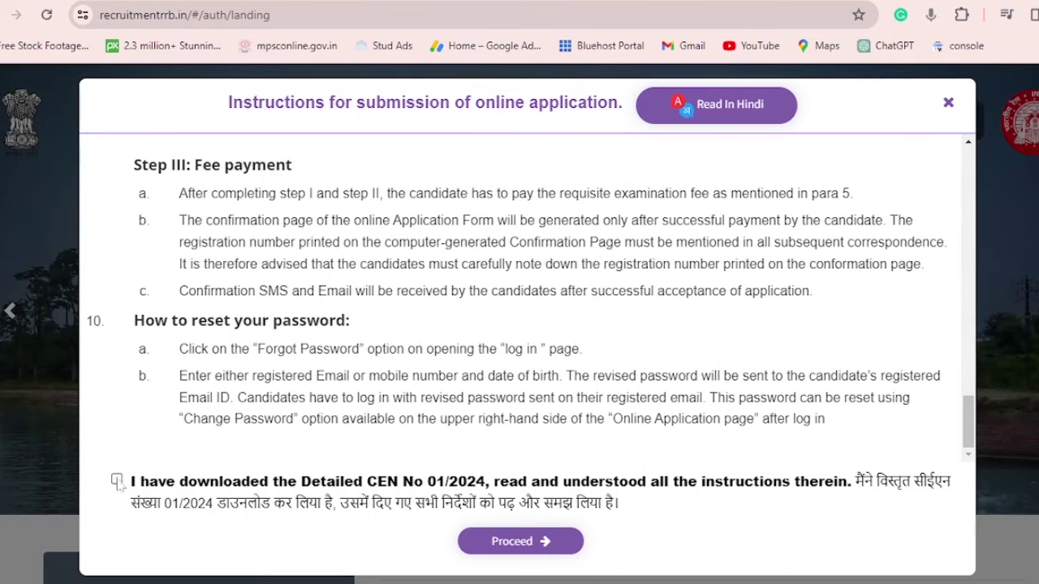
left_click(117, 482)
left_click(500, 552)
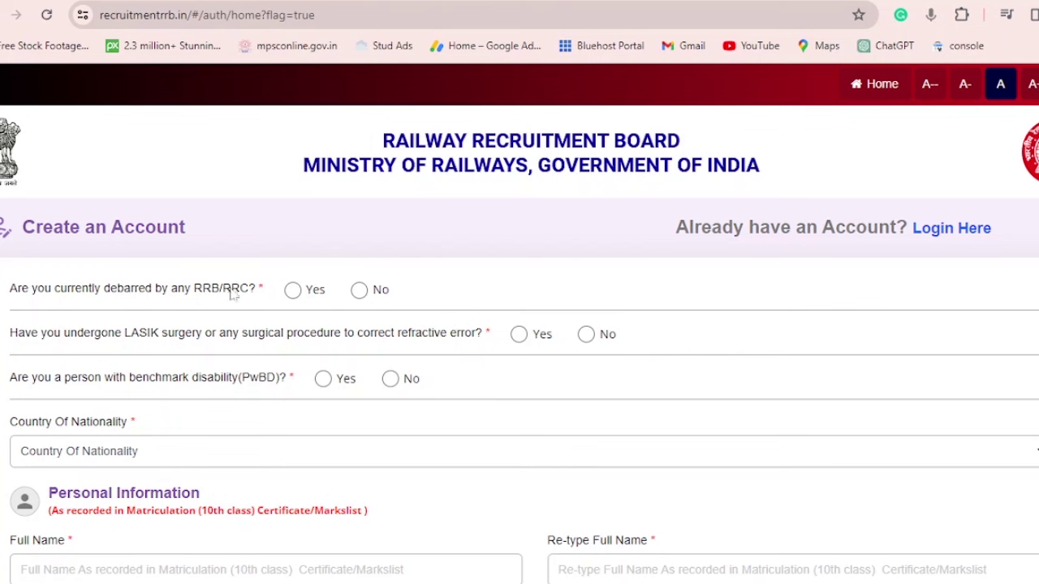
Step: Answer No to the RRB/RRC debarment, LASIK surgery and benchmark disability questions
left_click(359, 291)
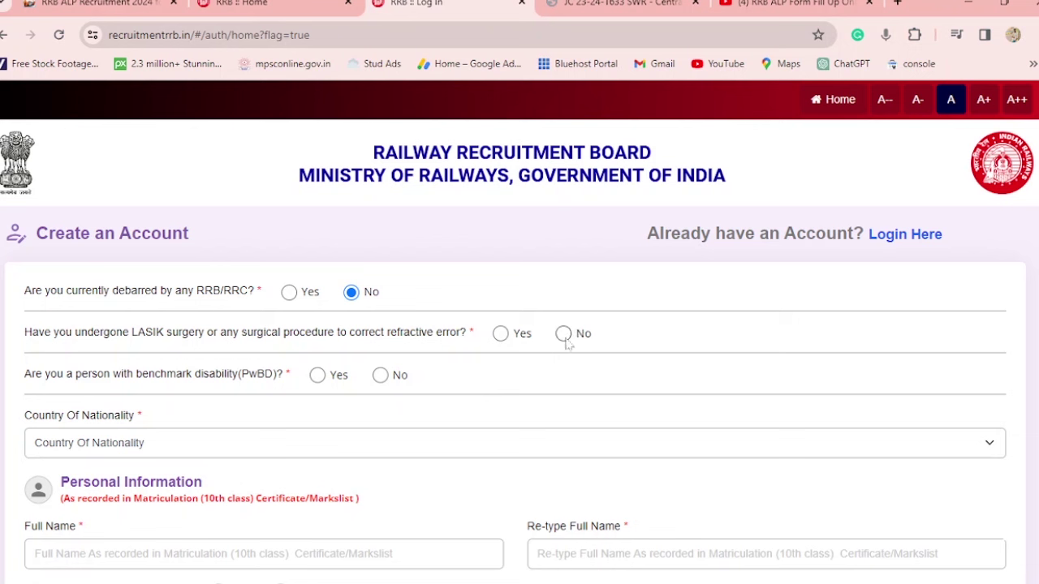
left_click(563, 335)
left_click(381, 377)
Step: Set Country Of Nationality to India
scroll(424, 388, "down", 1)
scroll(418, 337, "down", 1)
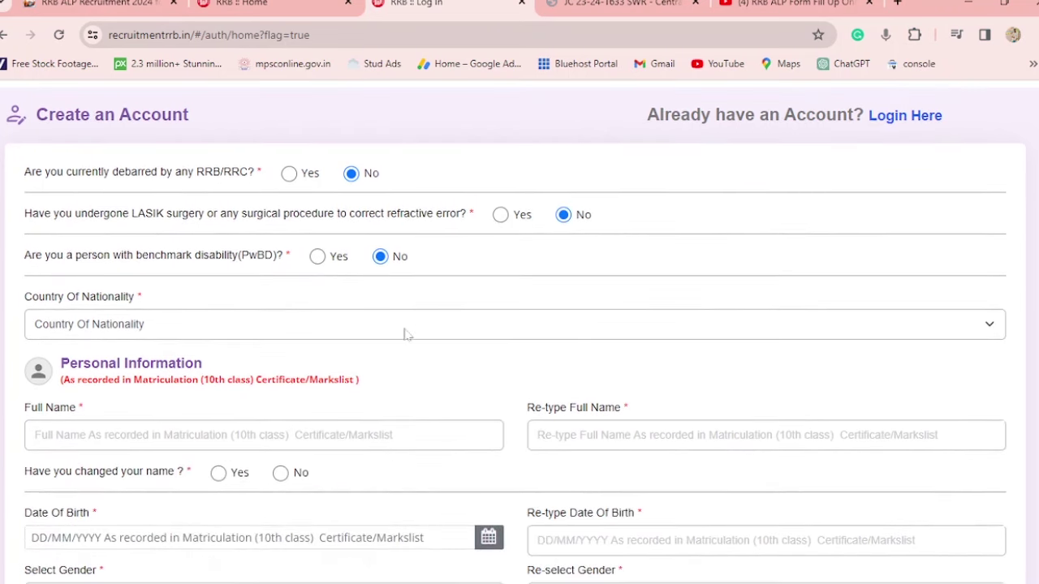
left_click(403, 333)
left_click(386, 363)
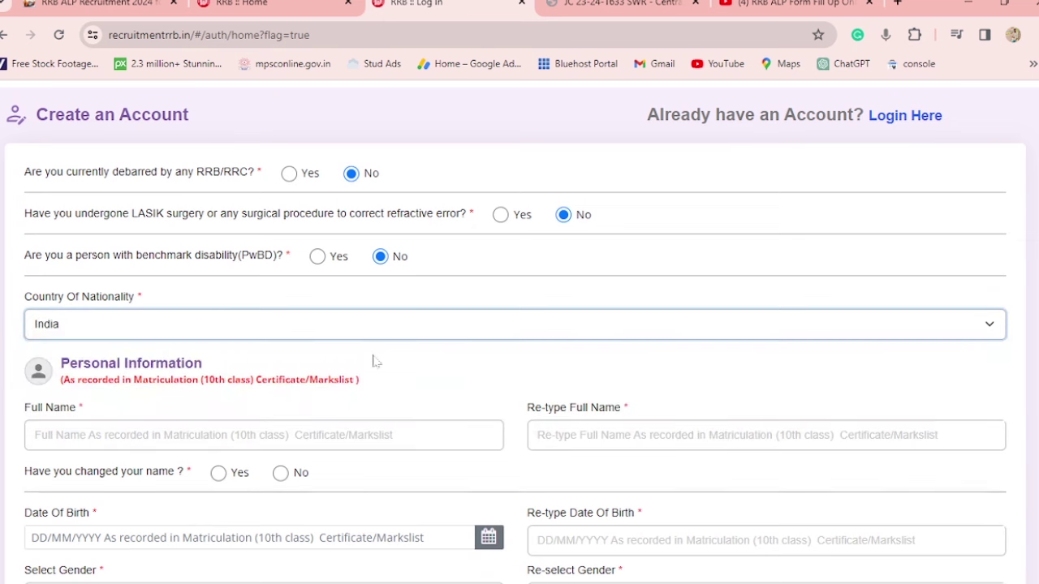
scroll(383, 382, "down", 1)
scroll(386, 382, "down", 2)
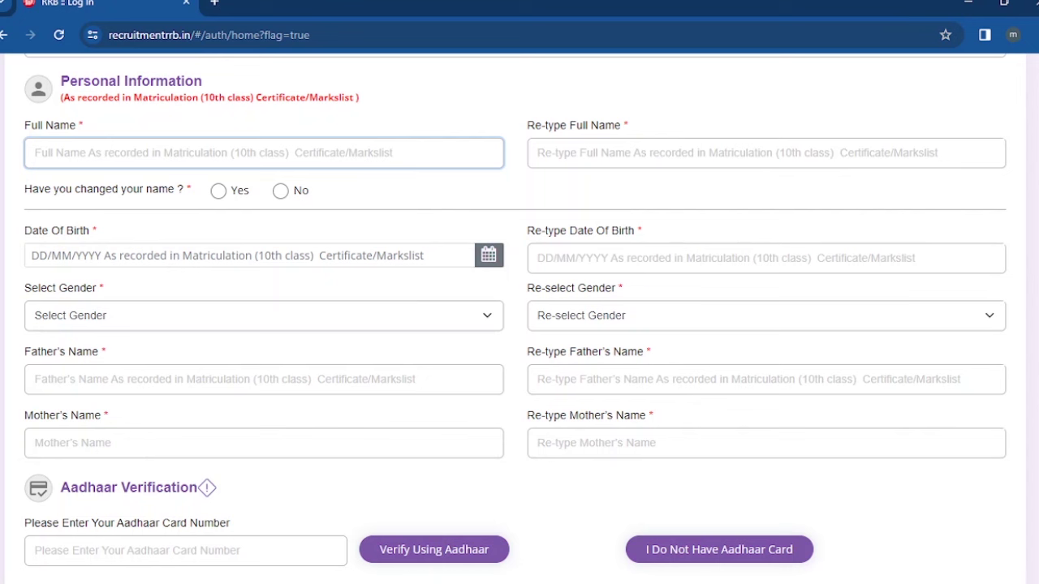
Step: Enter the candidate's full name in both name fields and answer No to name change
type("W")
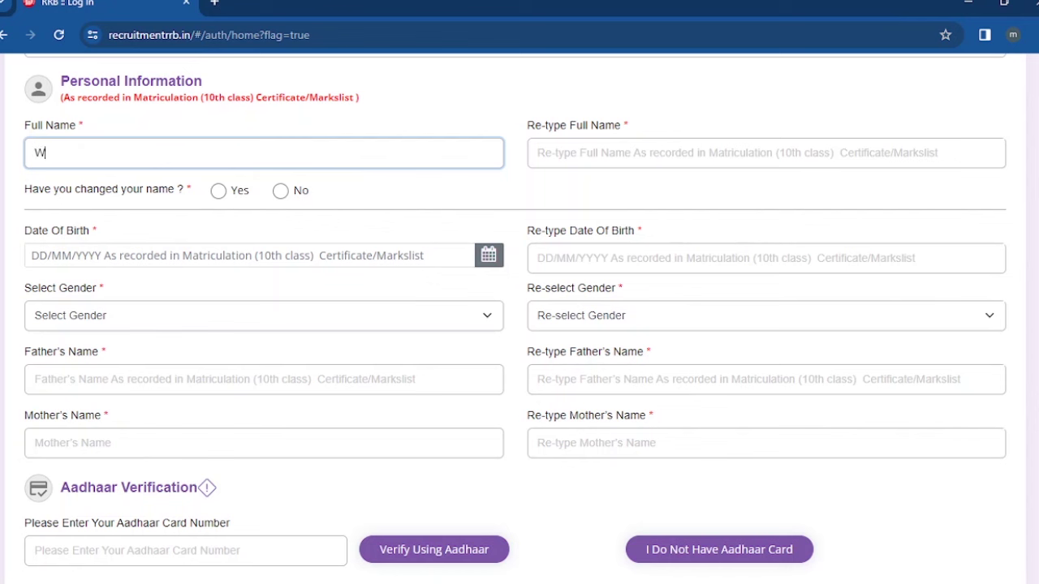
type("AGH")
key("Tab")
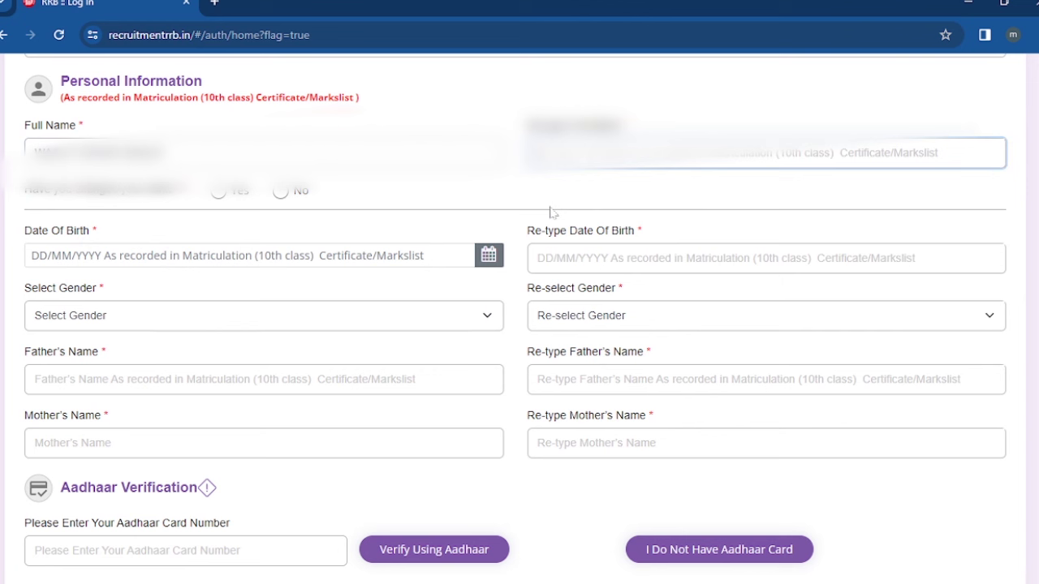
type("WAGH")
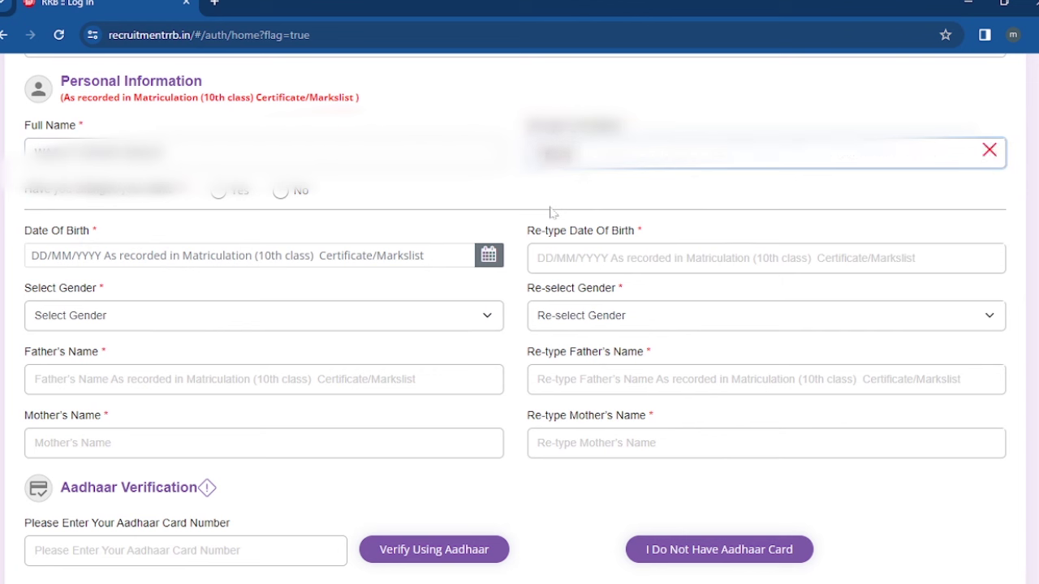
type(" SHIV")
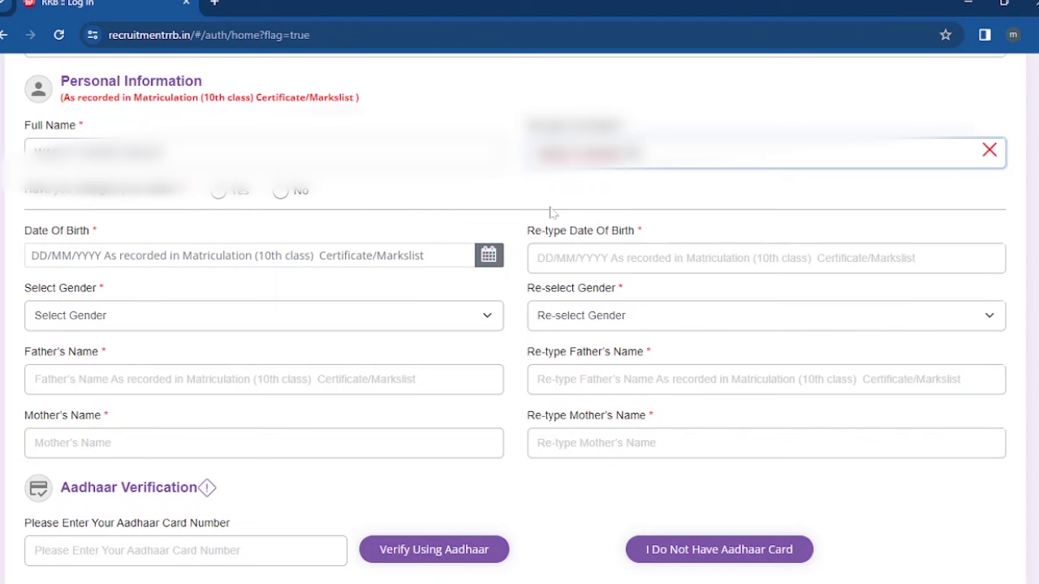
type("AJI")
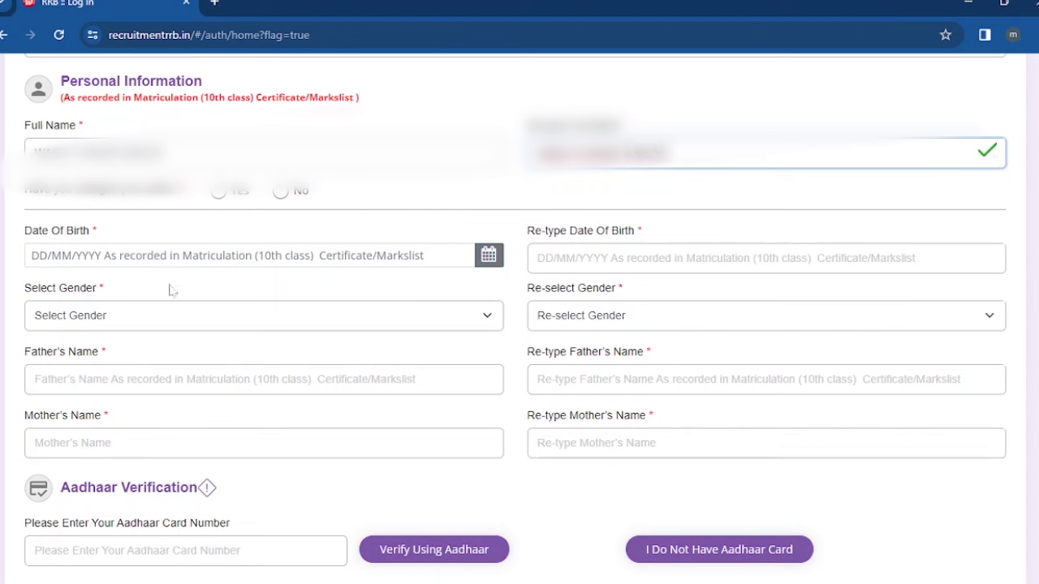
left_click(281, 193)
Step: Pick the date of birth, keep gender as Male, and return to the Aadhaar number field
left_click(243, 256)
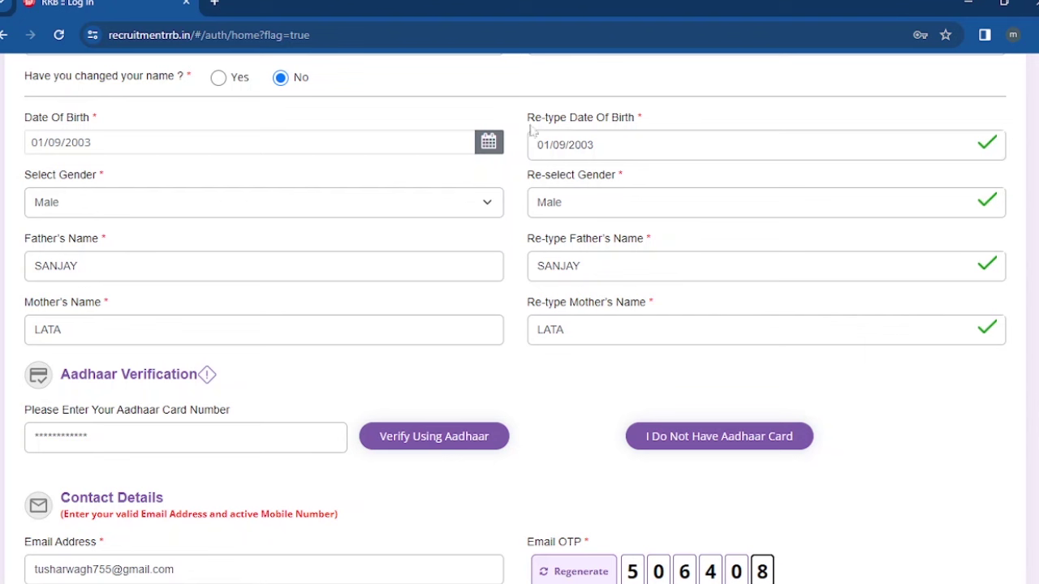
left_click(383, 208)
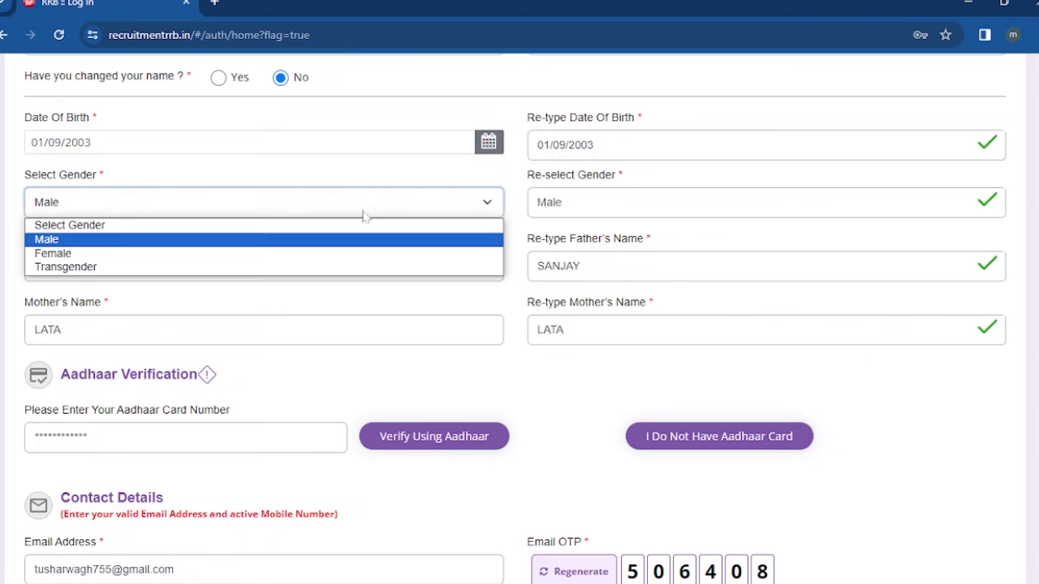
left_click(341, 237)
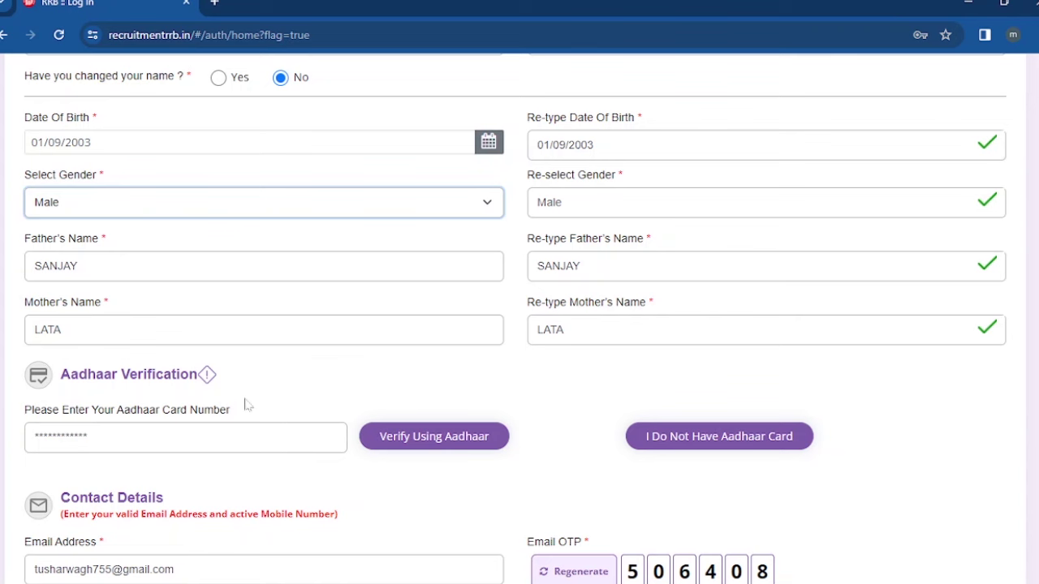
left_click(244, 438)
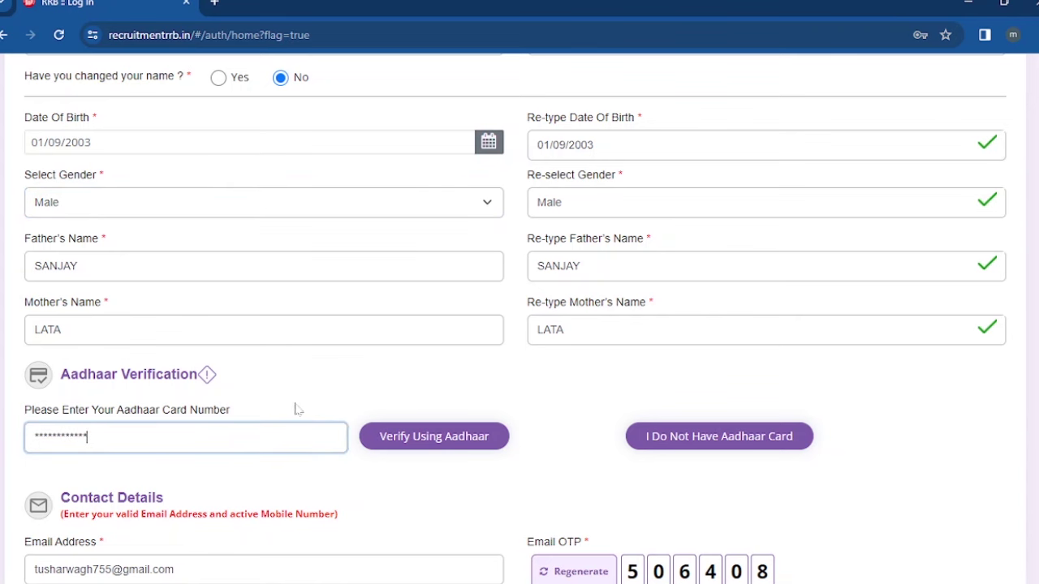
Step: Verify the Aadhaar number after ticking the authentication consent checkbox
left_click(432, 436)
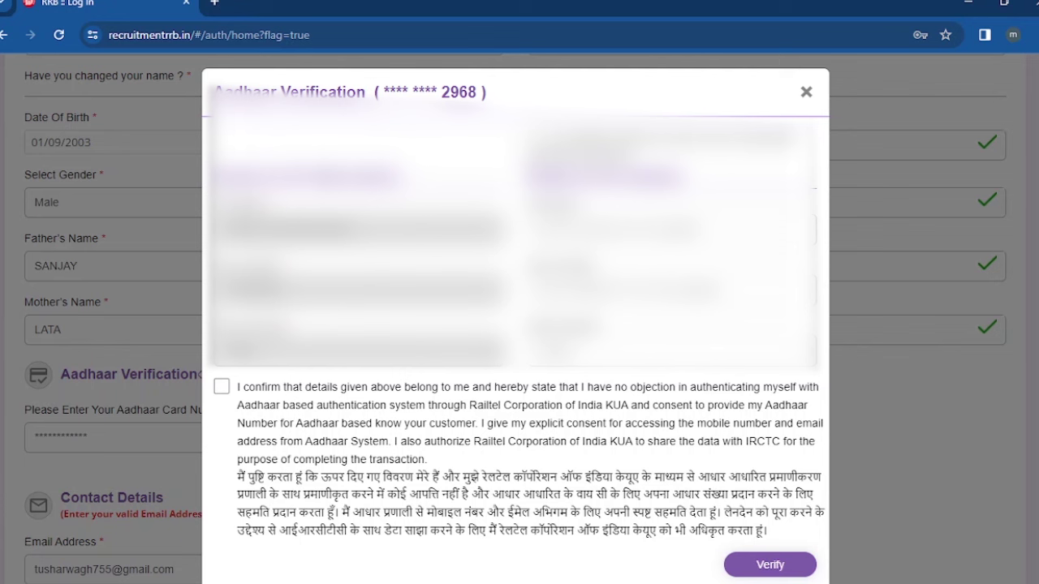
left_click(536, 139)
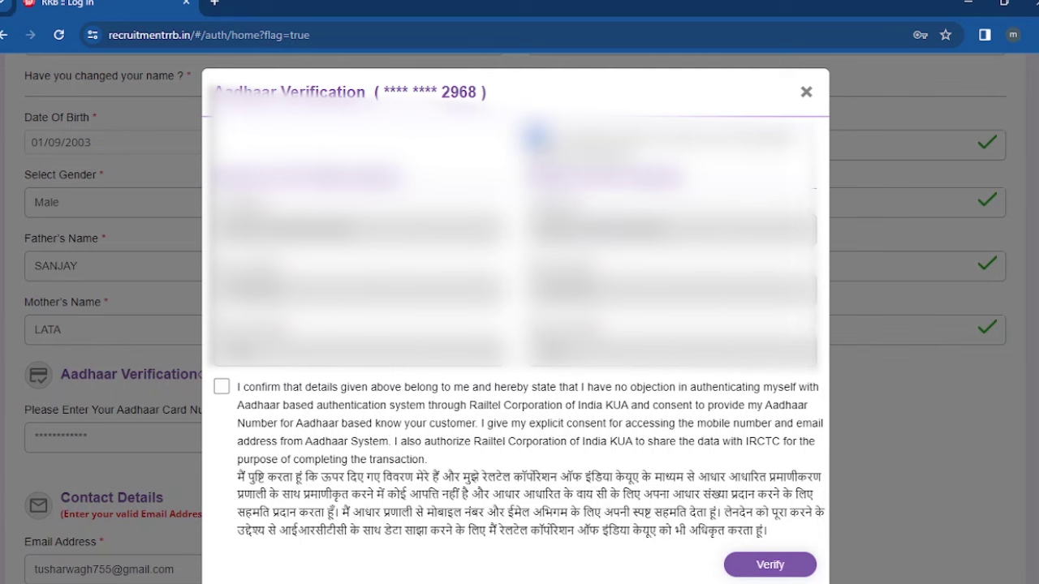
left_click(222, 386)
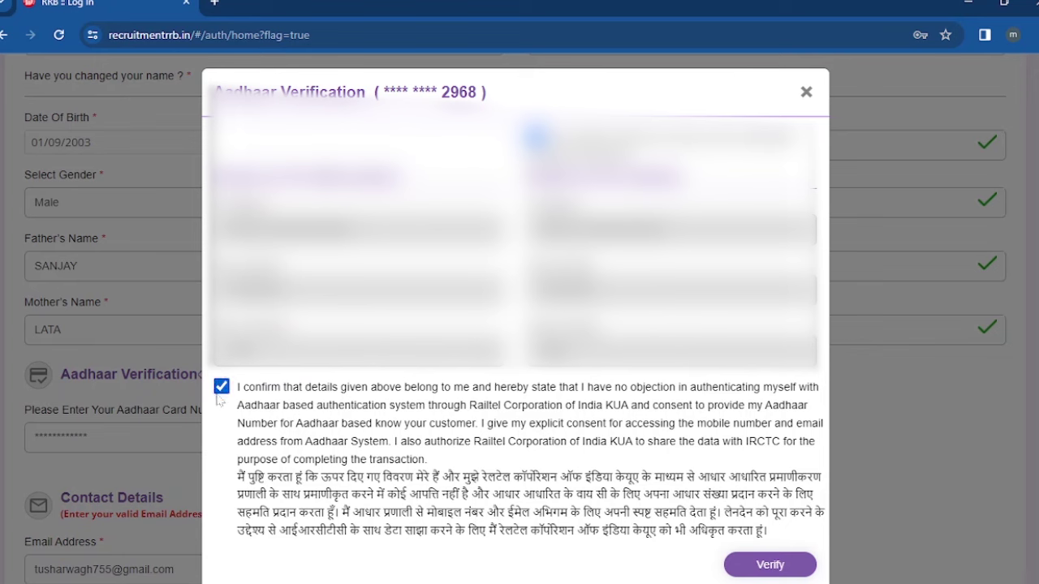
left_click(792, 565)
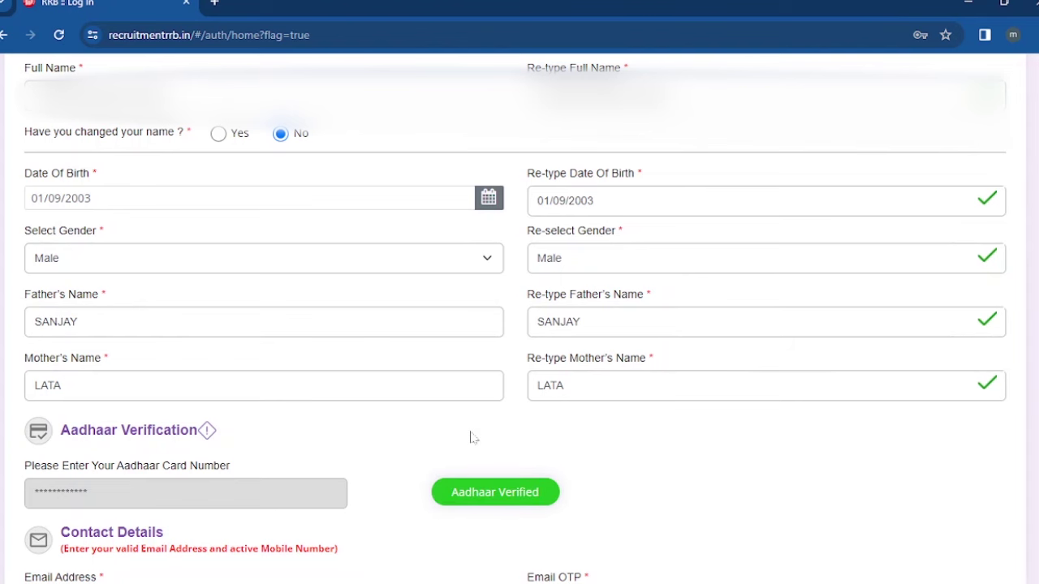
Step: Open Preview And Create An Account at the bottom of the completed registration form
scroll(433, 445, "down", 5)
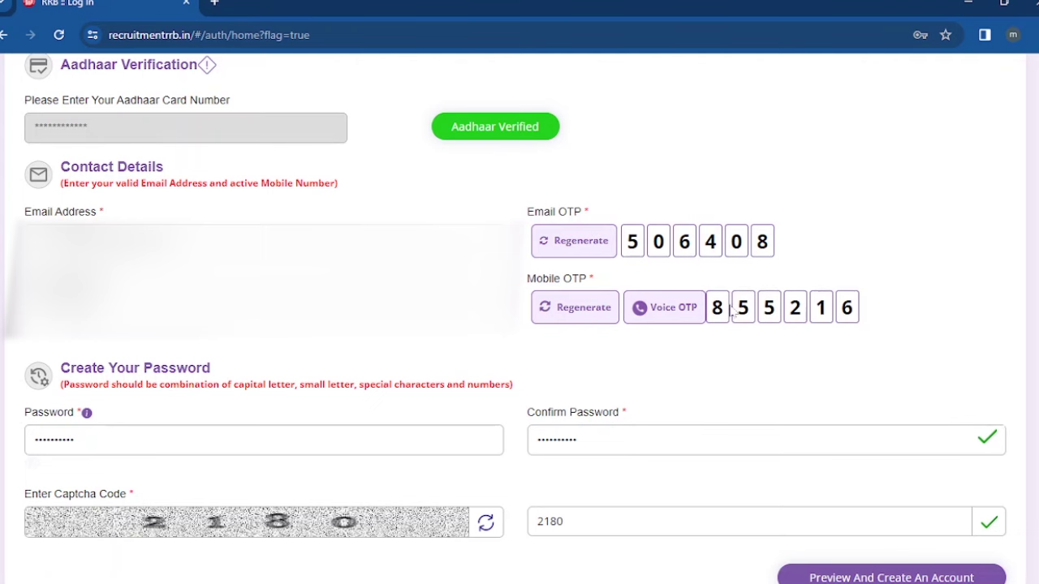
scroll(730, 309, "down", 1)
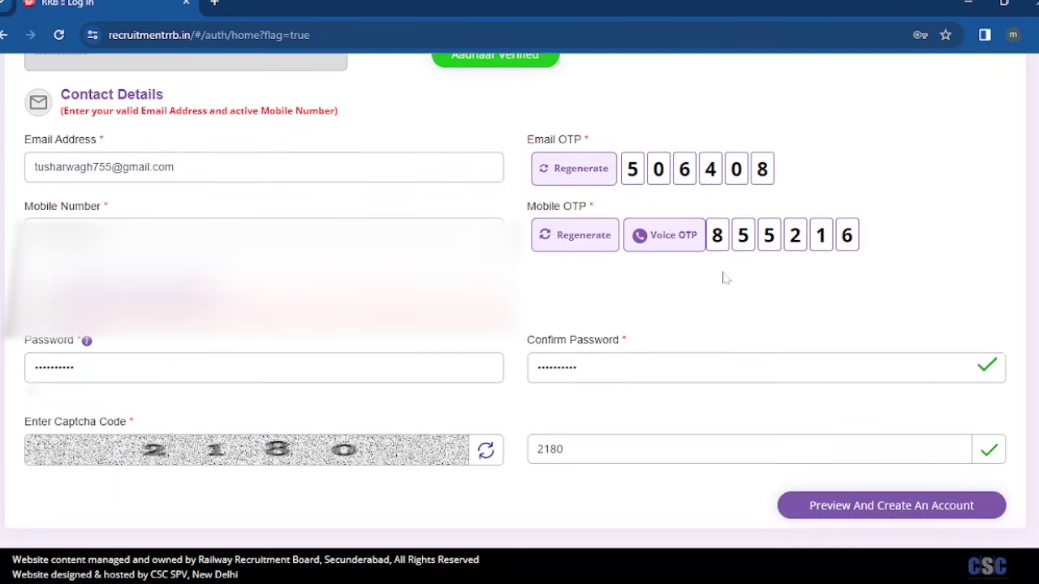
left_click(926, 518)
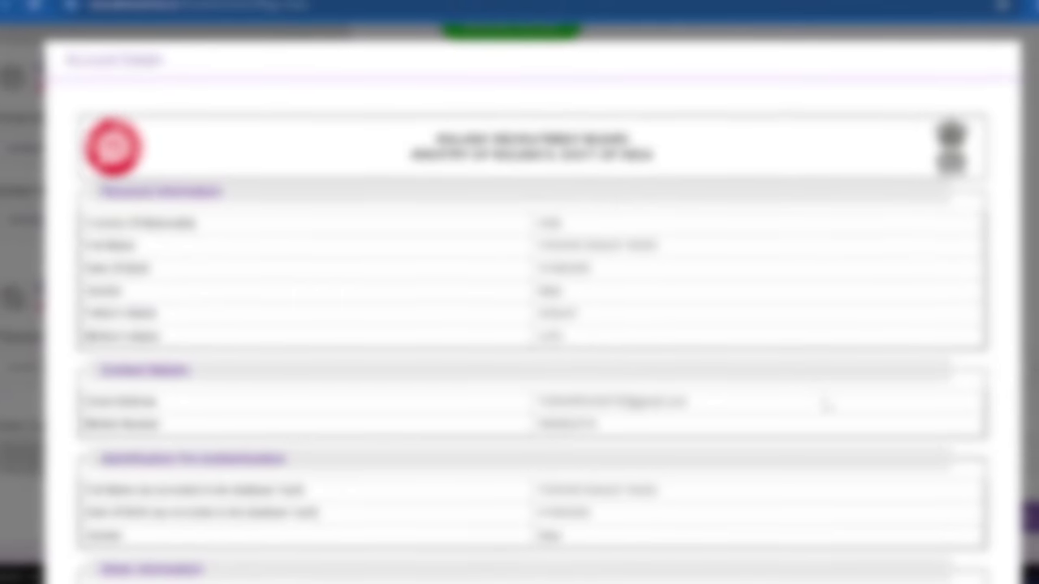
Step: Tick 'I want to finalise', Confirm & Submit the account details, and proceed past the information dialog
scroll(836, 435, "down", 3)
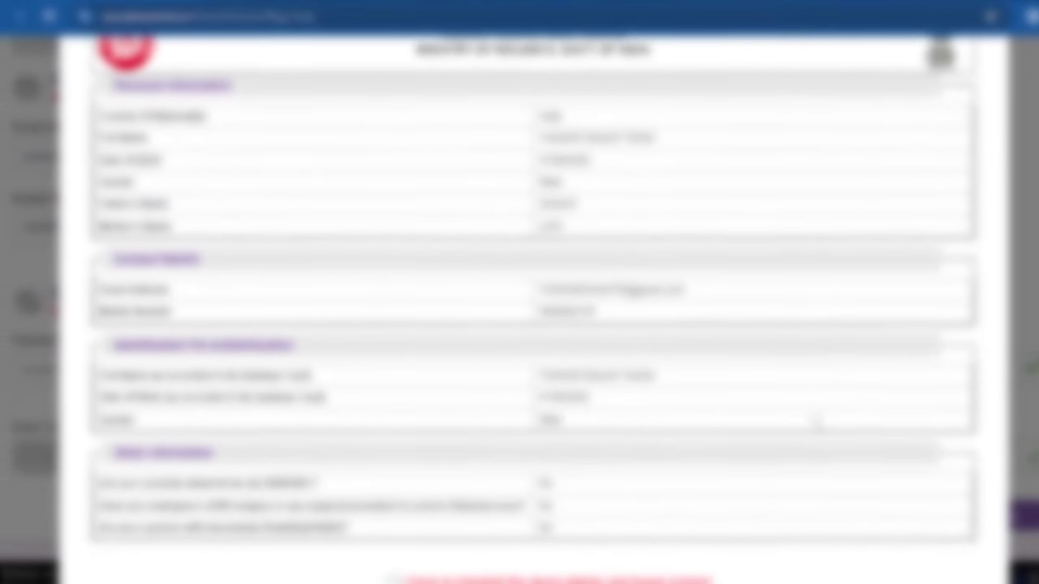
scroll(828, 430, "down", 1)
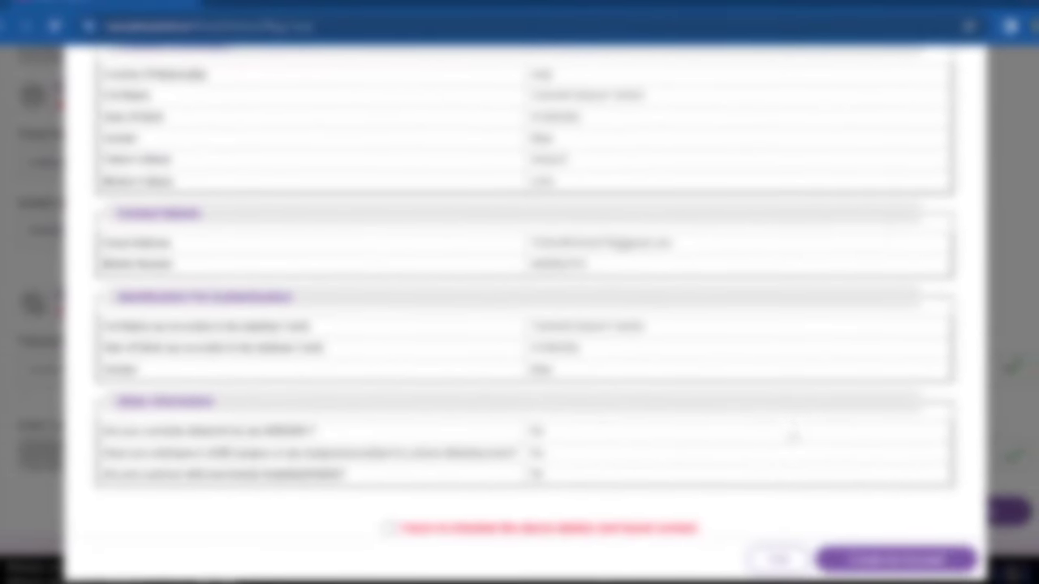
left_click(389, 531)
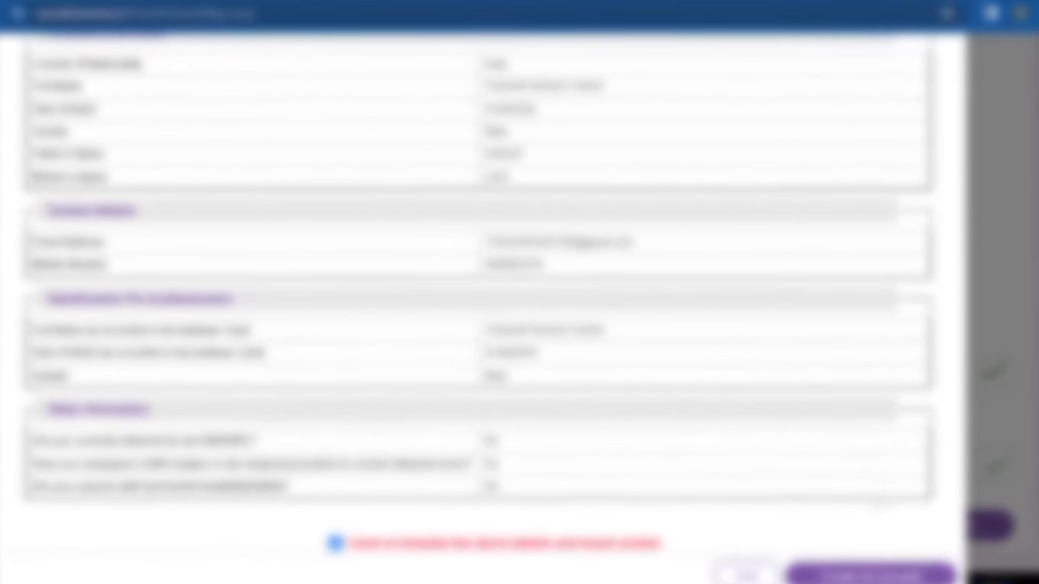
left_click(872, 568)
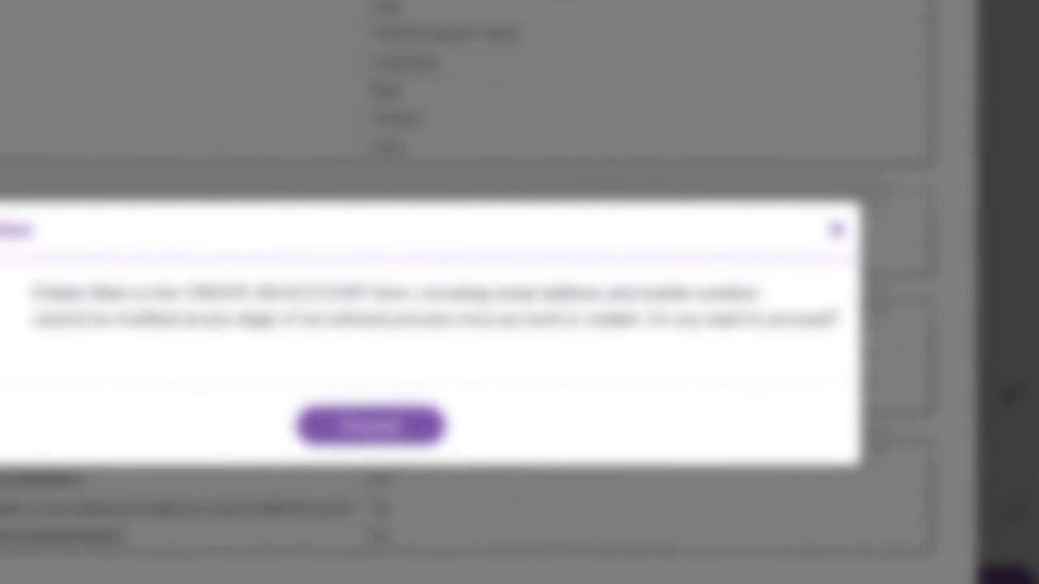
key("Return")
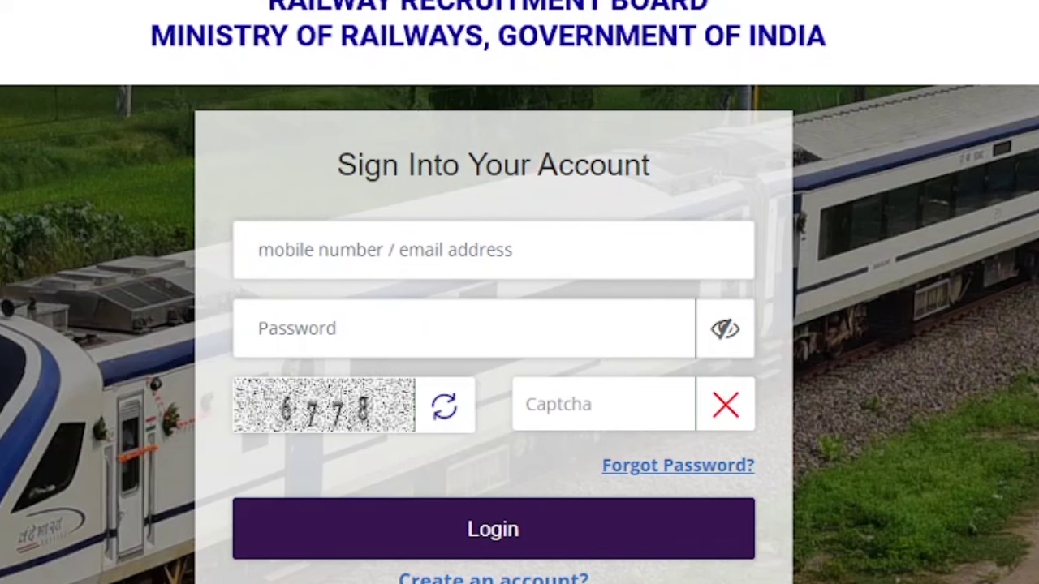
Step: Enter the account password on the Sign In form, correcting a mistyped character
left_click(633, 520)
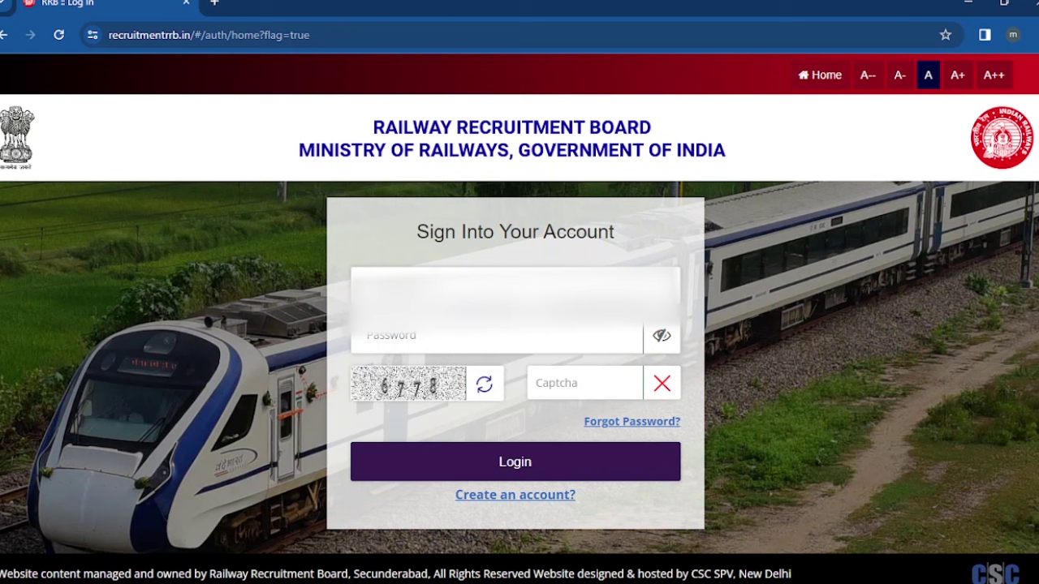
type("1")
key("BackSpace")
type("1")
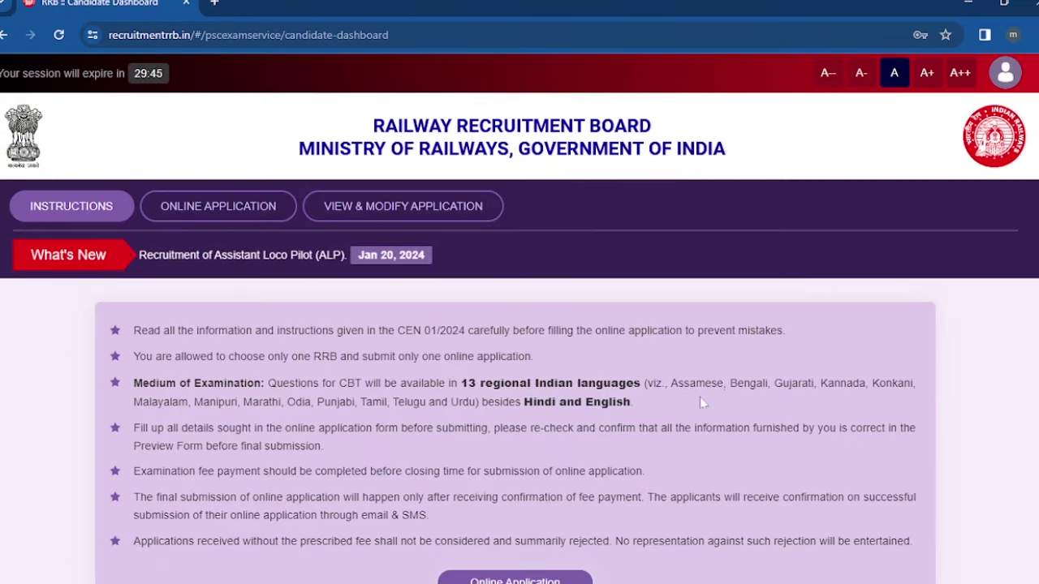
Step: Open the Online Application section from the candidate dashboard
scroll(710, 410, "down", 3)
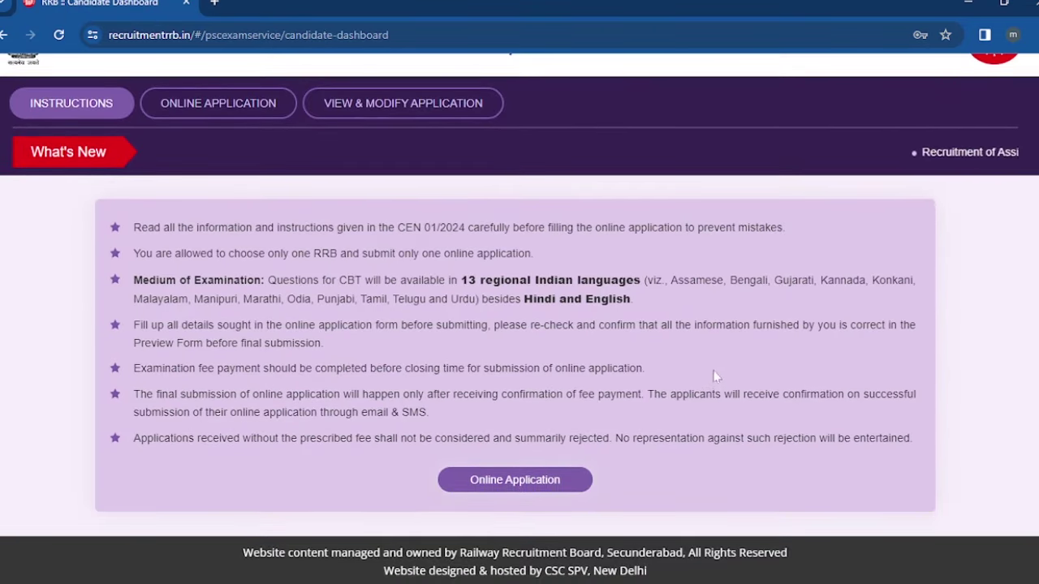
left_click(540, 480)
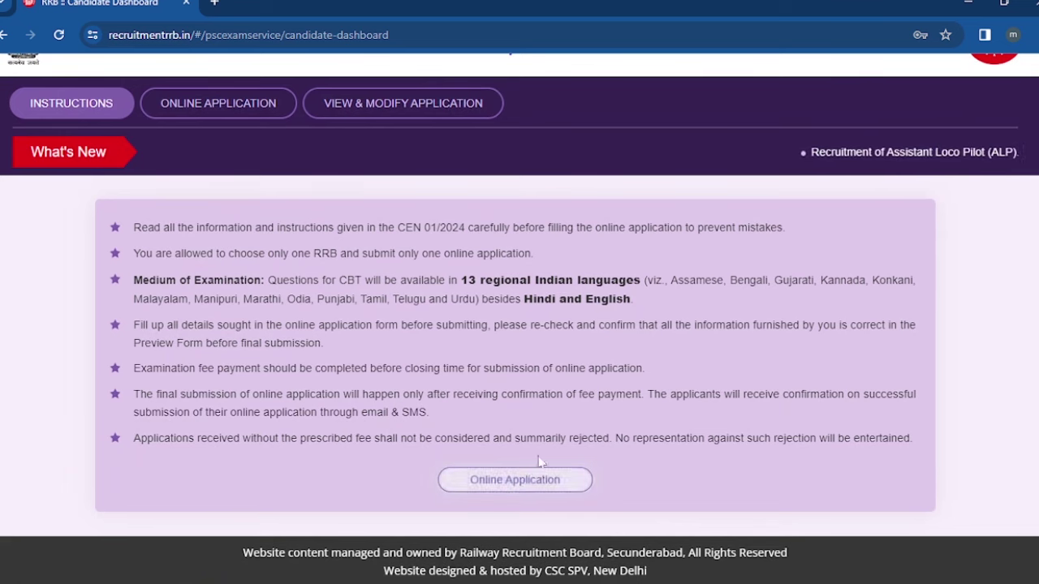
left_click(545, 478)
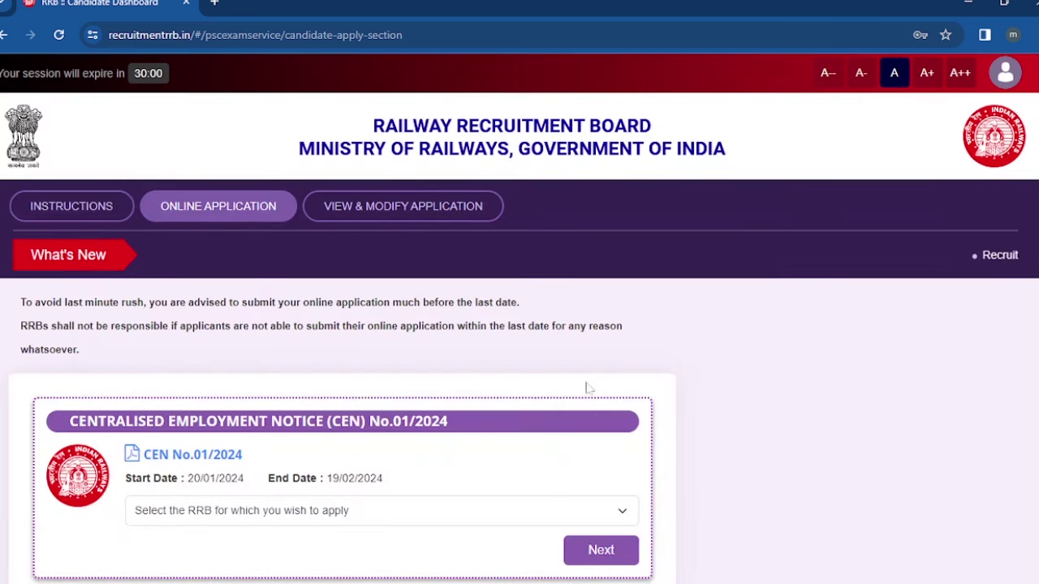
scroll(608, 425, "down", 1)
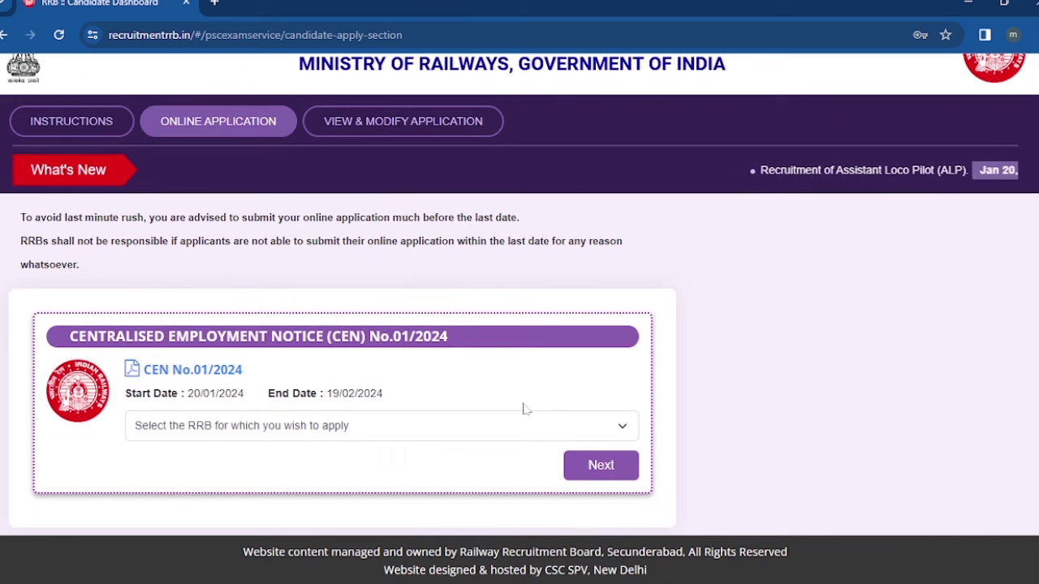
Step: Select Mumbai in the 'Select the RRB' dropdown
left_click(592, 424)
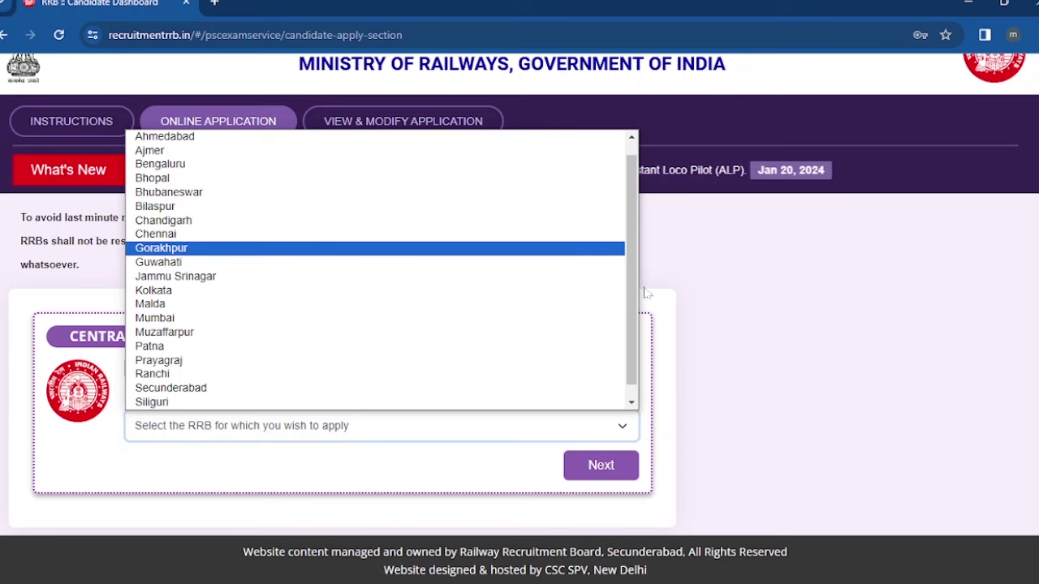
scroll(625, 231, "up", 1)
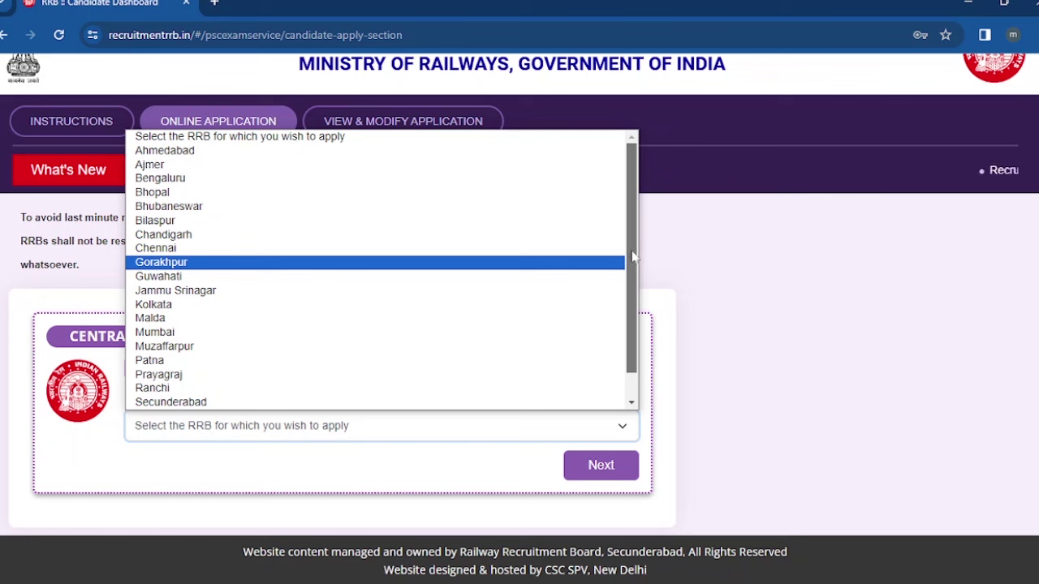
left_click_drag(633, 282, 633, 332)
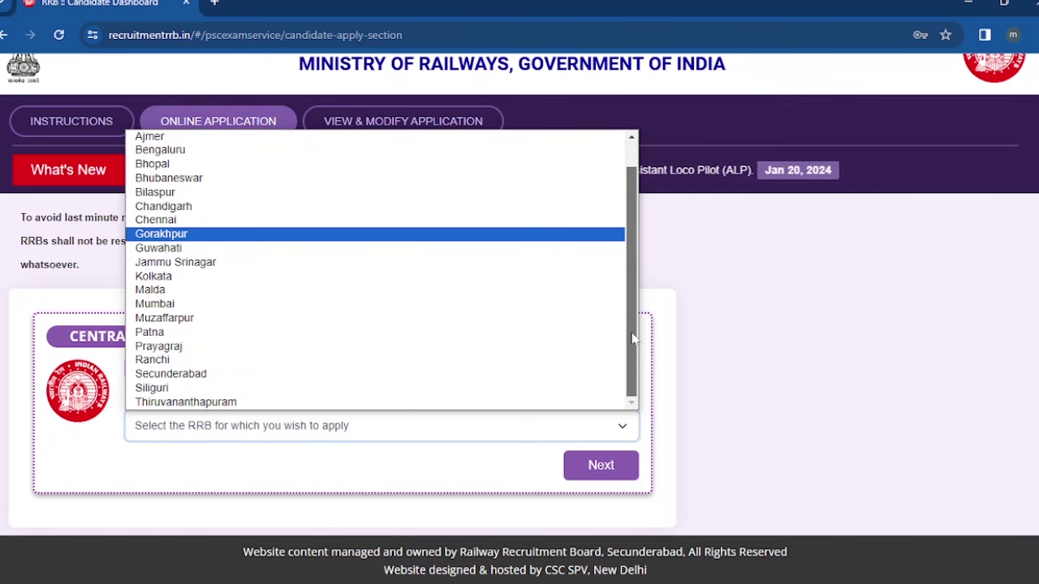
left_click(431, 422)
left_click(434, 428)
scroll(443, 355, "down", 1)
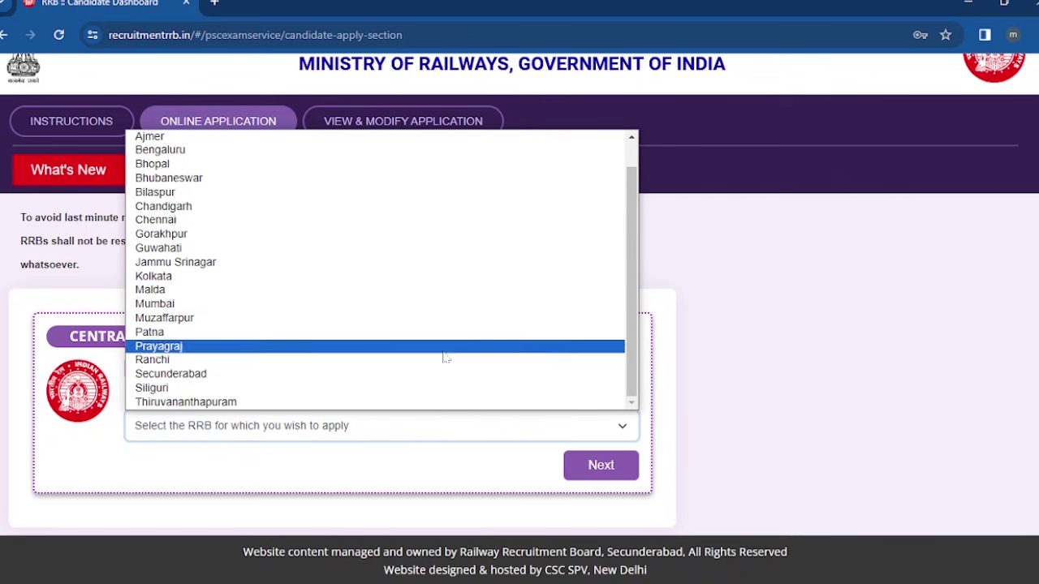
left_click(410, 308)
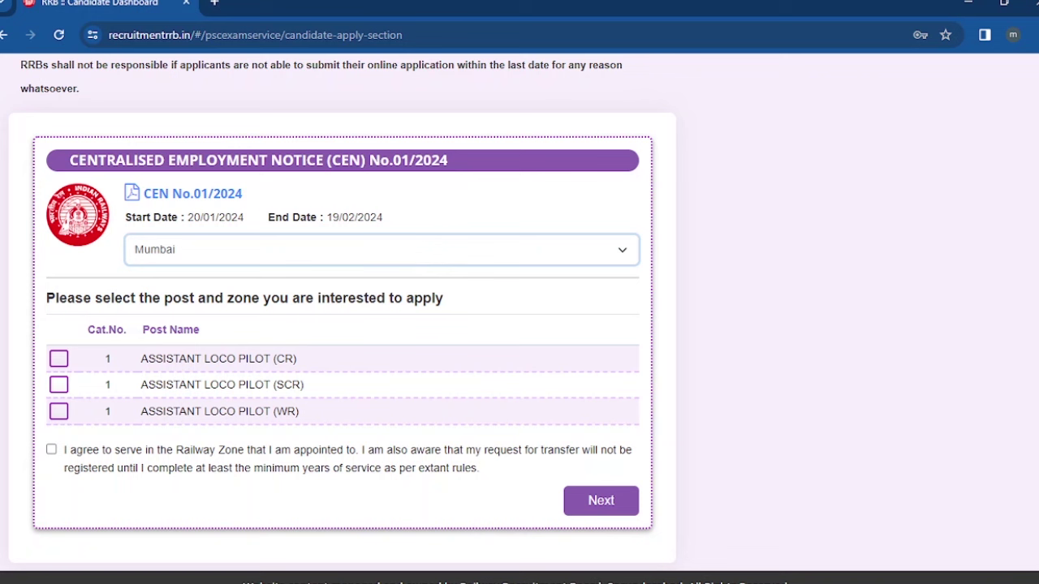
Step: Tick the ALP posts for CR, SCR and WR, agree to serve in the zone, and continue
left_click_drag(318, 298, 463, 303)
left_click(453, 314)
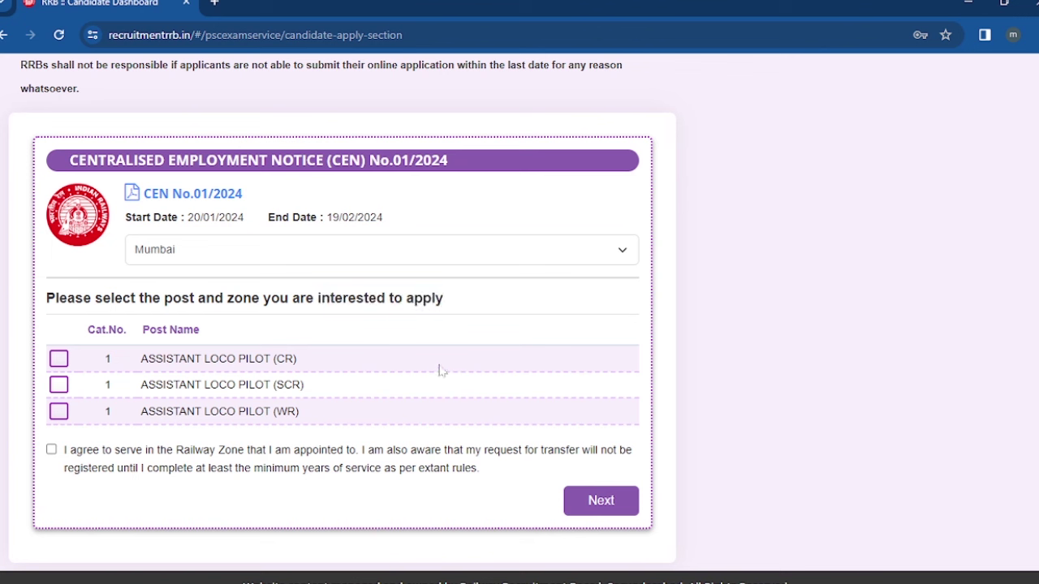
left_click(59, 358)
left_click(59, 412)
left_click(51, 450)
left_click(625, 502)
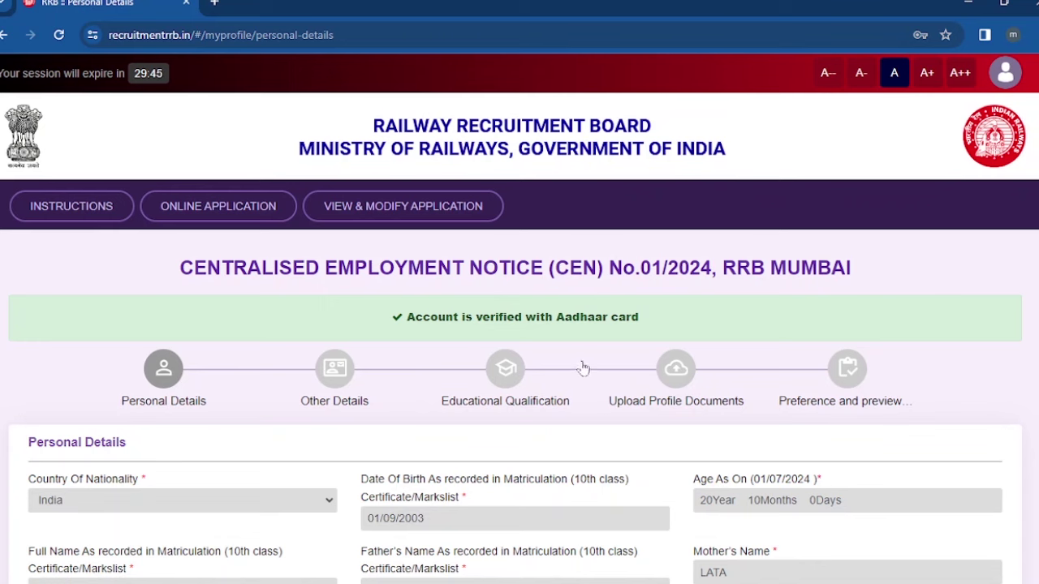
Step: Set marital status to Unmarried and religion to Hindu
scroll(601, 386, "down", 3)
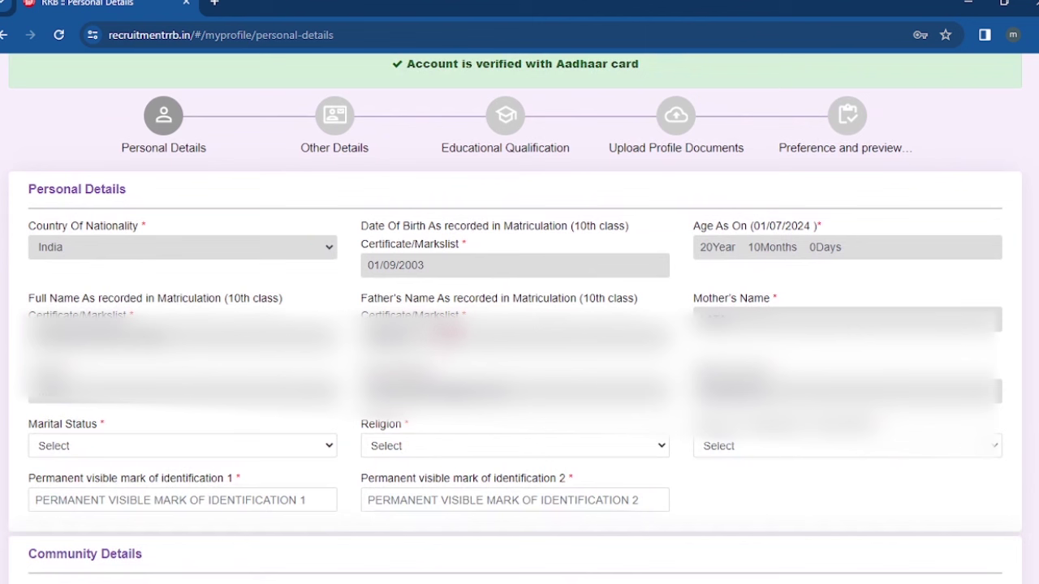
left_click(316, 454)
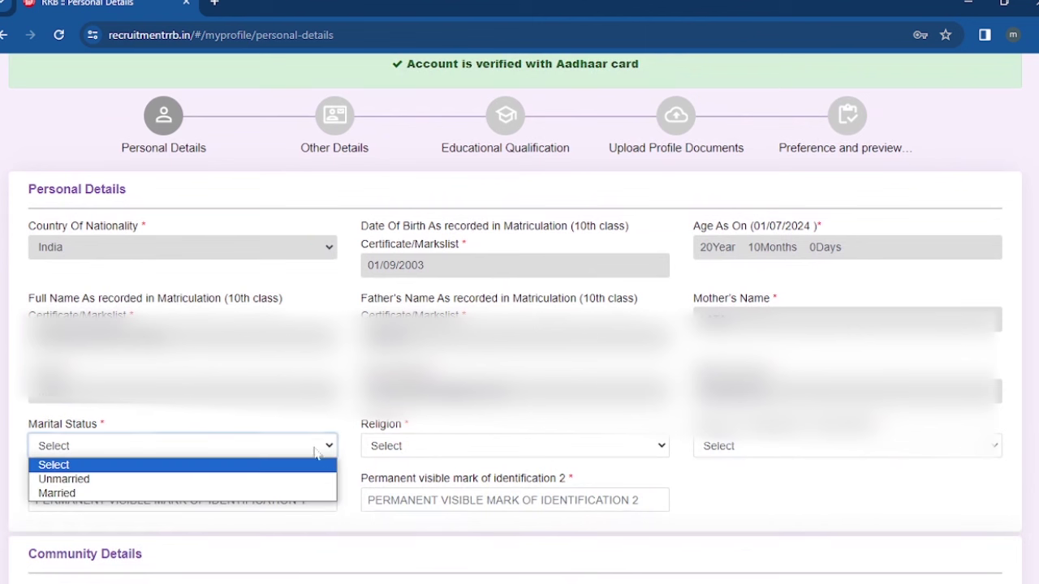
left_click(292, 479)
left_click(429, 446)
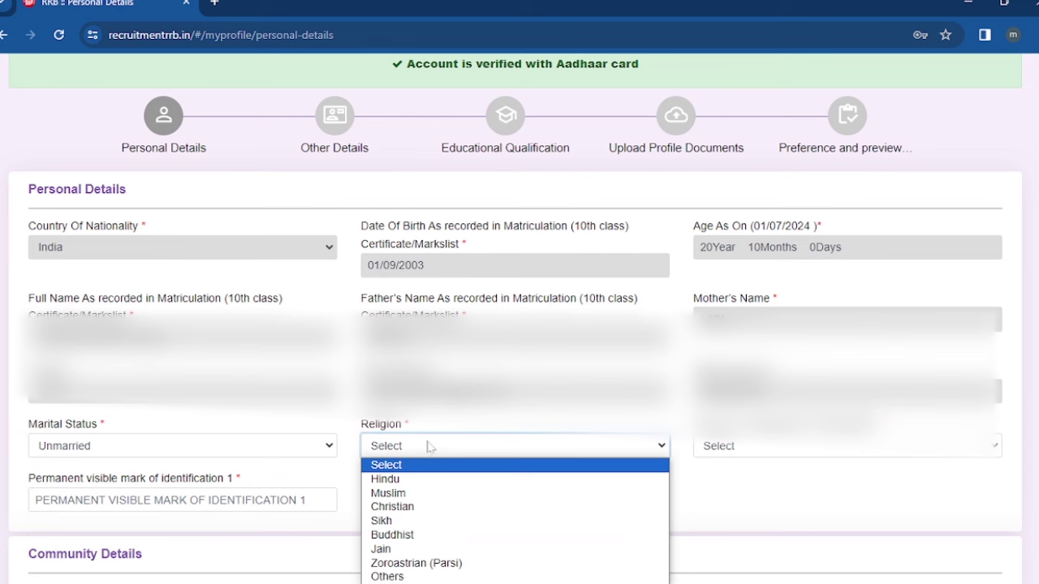
scroll(463, 423, "down", 2)
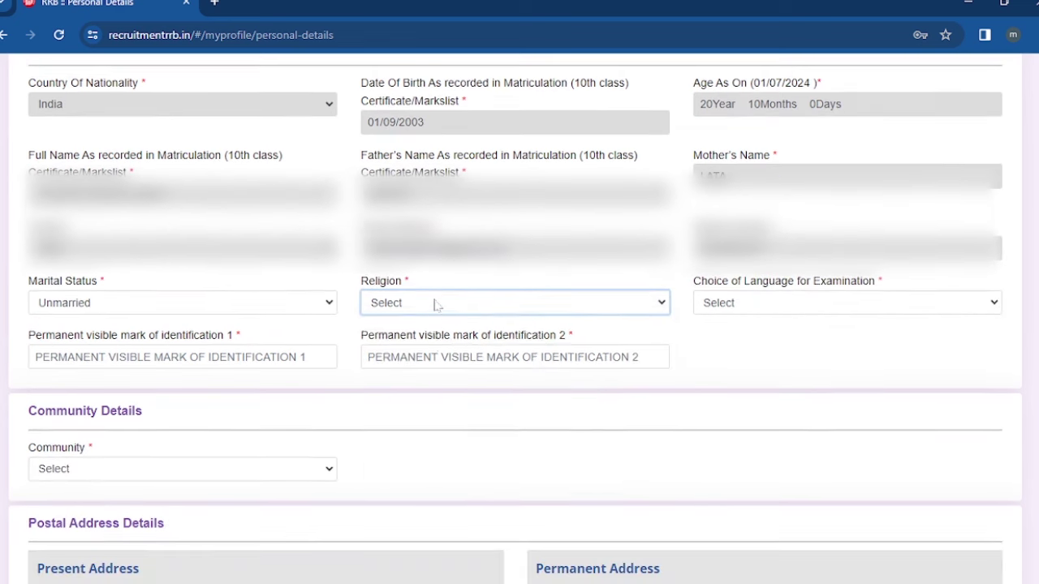
left_click(435, 302)
left_click(438, 337)
Step: Choose Marathi as the exam language
left_click(793, 301)
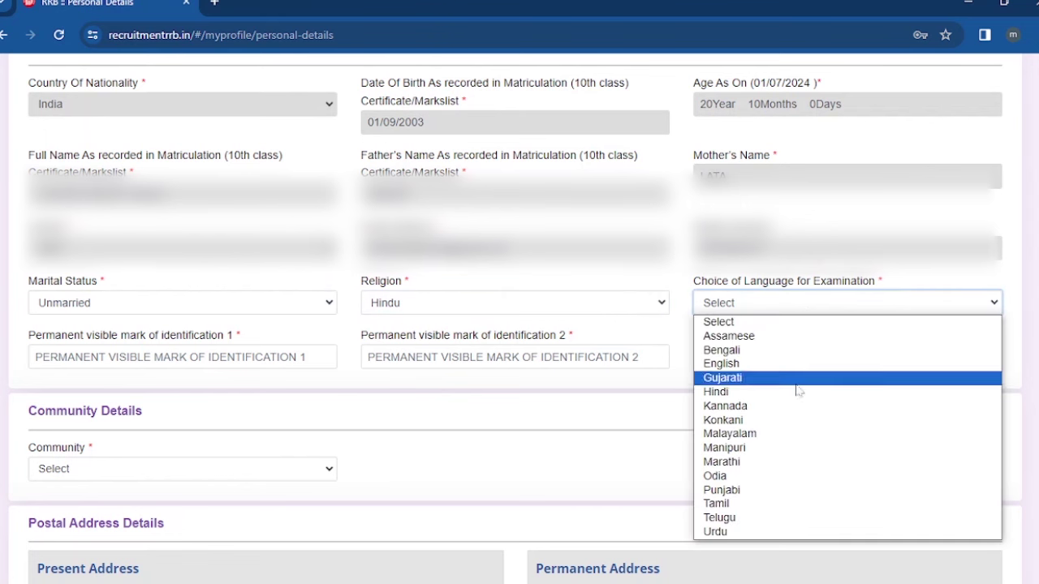
left_click(765, 463)
left_click(796, 302)
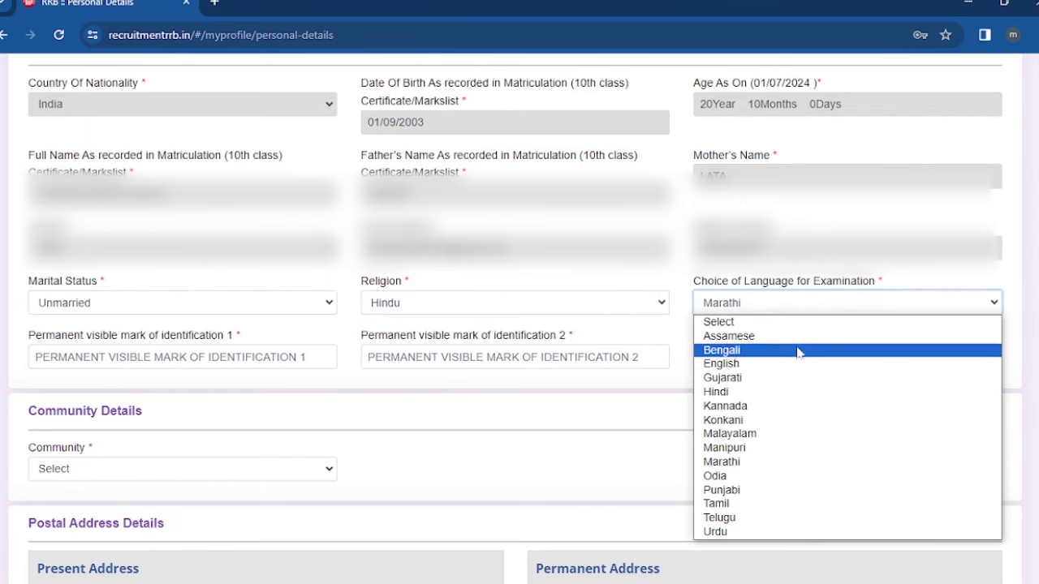
left_click(775, 465)
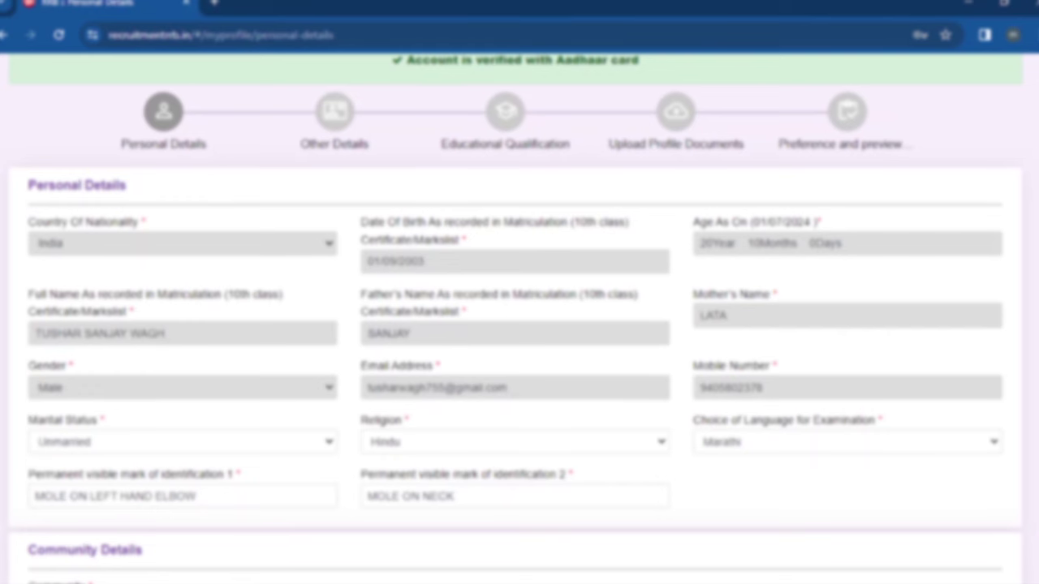
Step: Set community to OBC and acknowledge the reservation eligibility notice
scroll(520, 324, "down", 5)
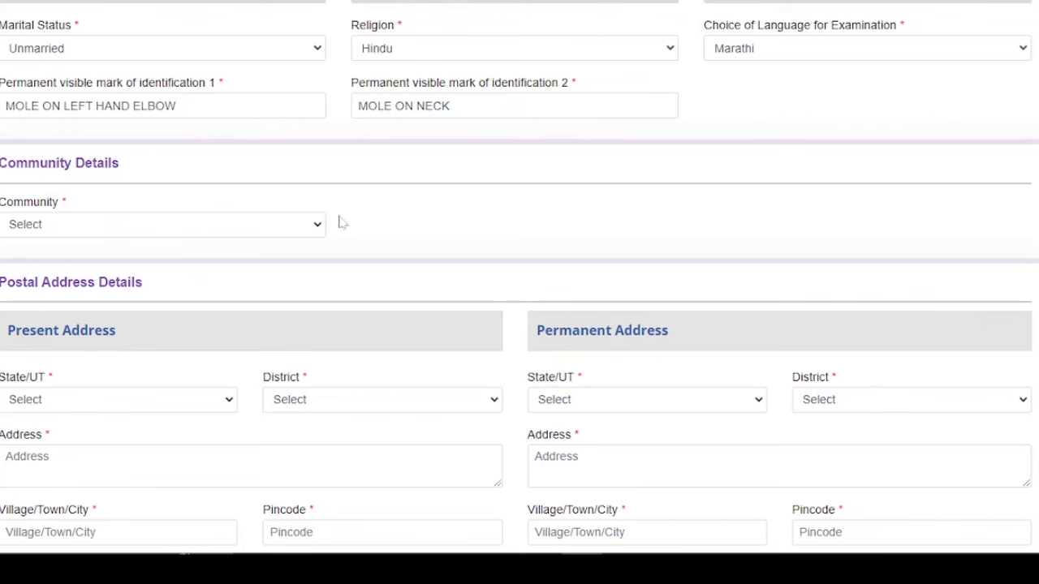
left_click(317, 225)
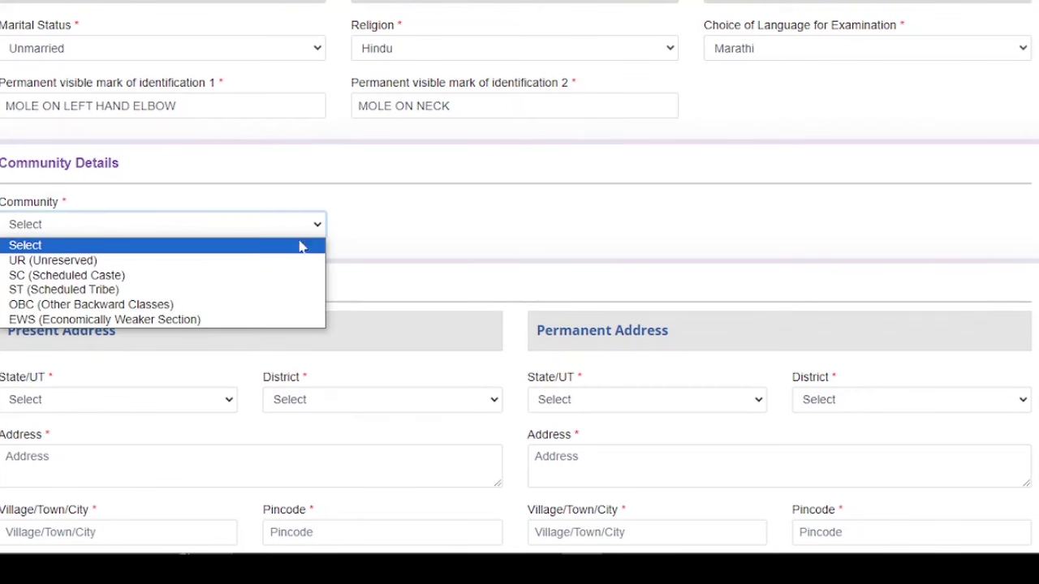
left_click(283, 305)
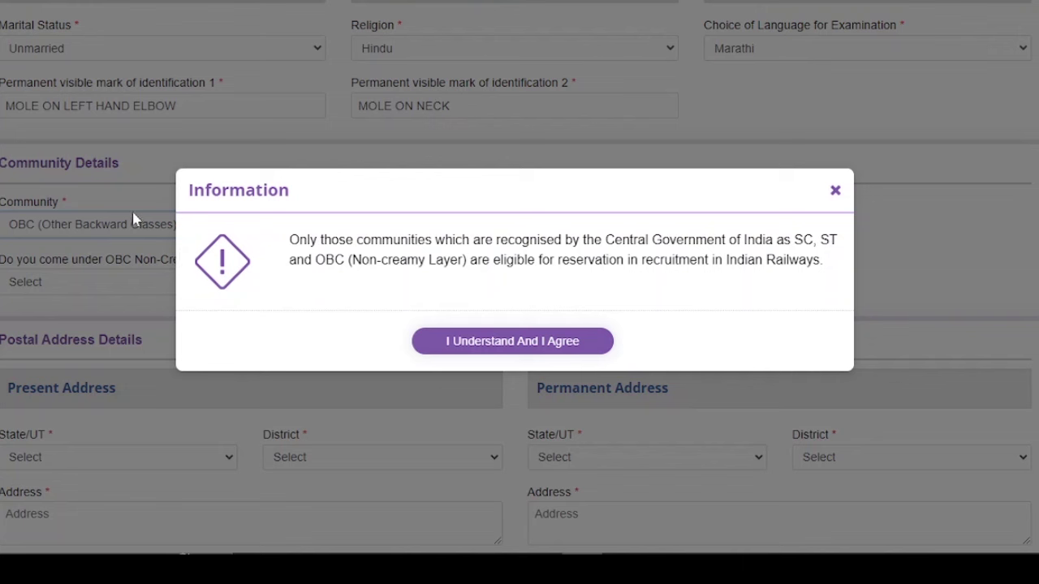
left_click(512, 342)
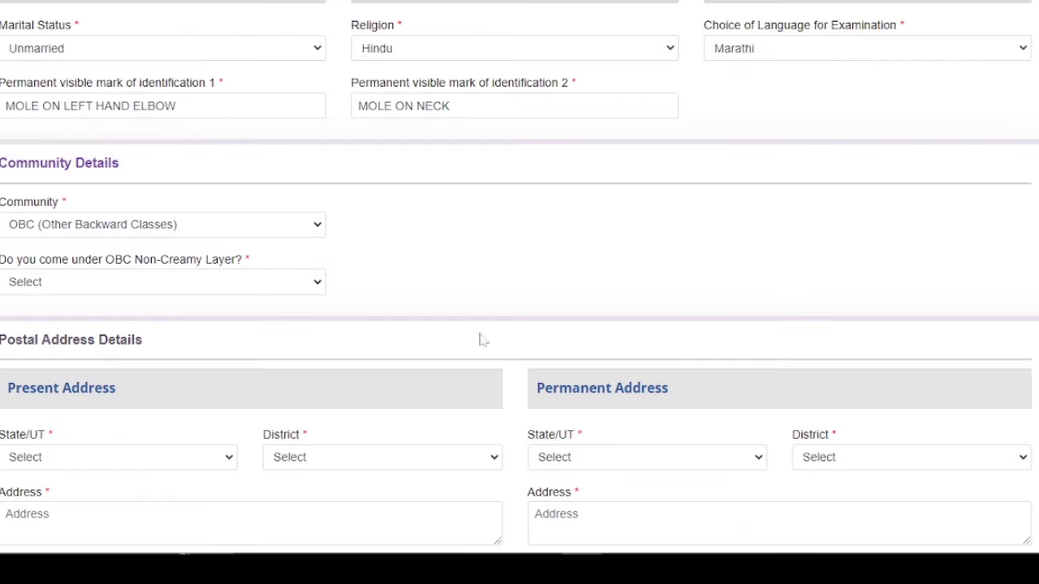
Step: Answer Yes to OBC non-creamy layer and accept the certificate notice
left_click(291, 284)
left_click(280, 318)
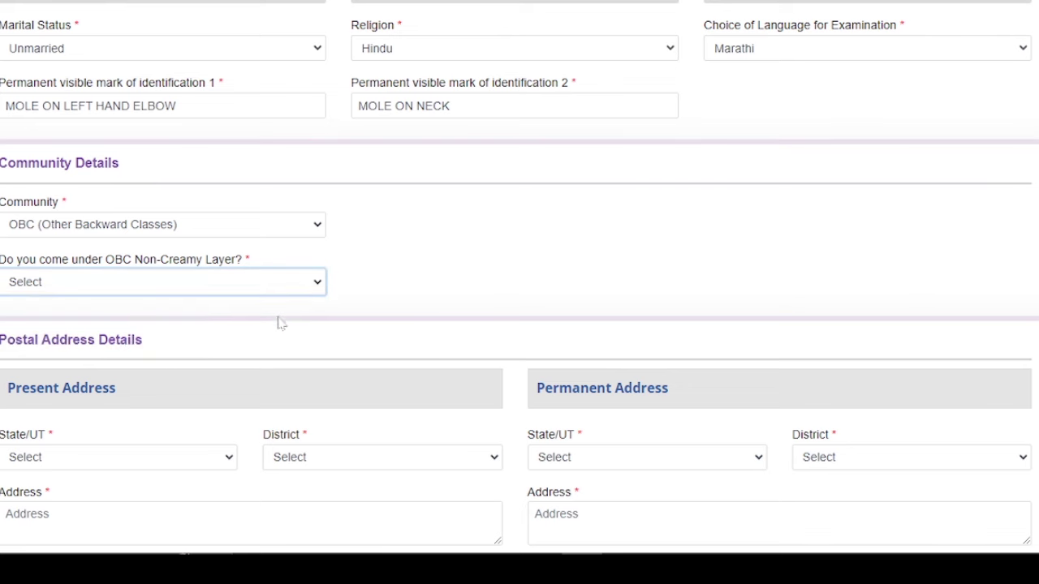
left_click(499, 354)
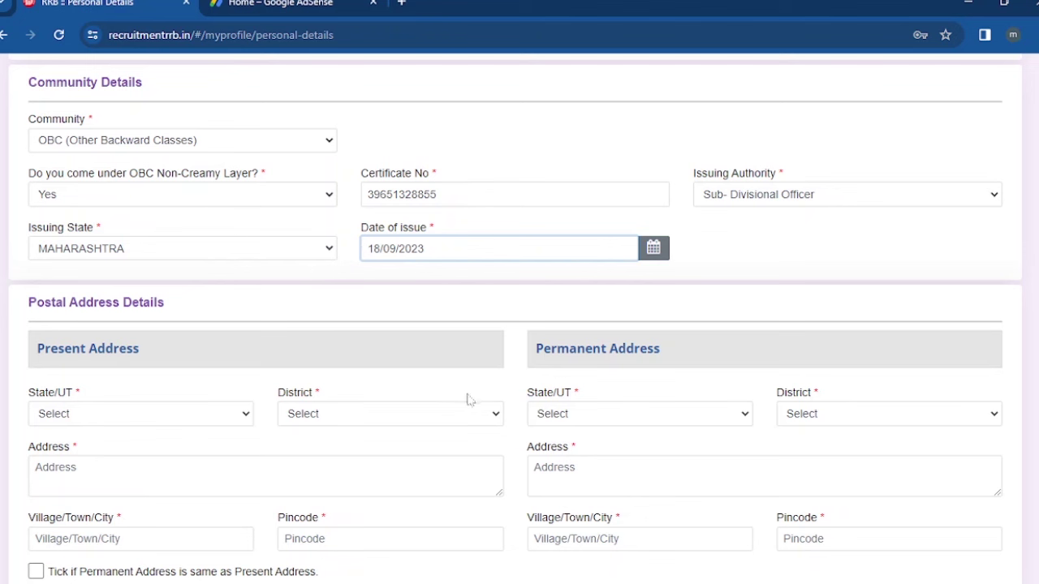
Step: Advance from the saved Personal Details page to the Other Details page
scroll(485, 425, "down", 2)
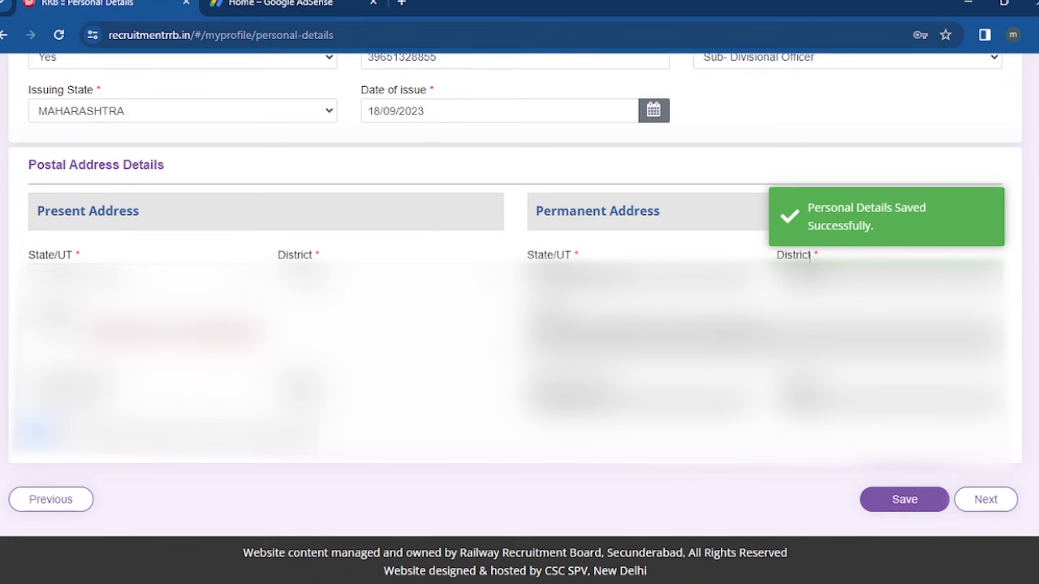
left_click(989, 500)
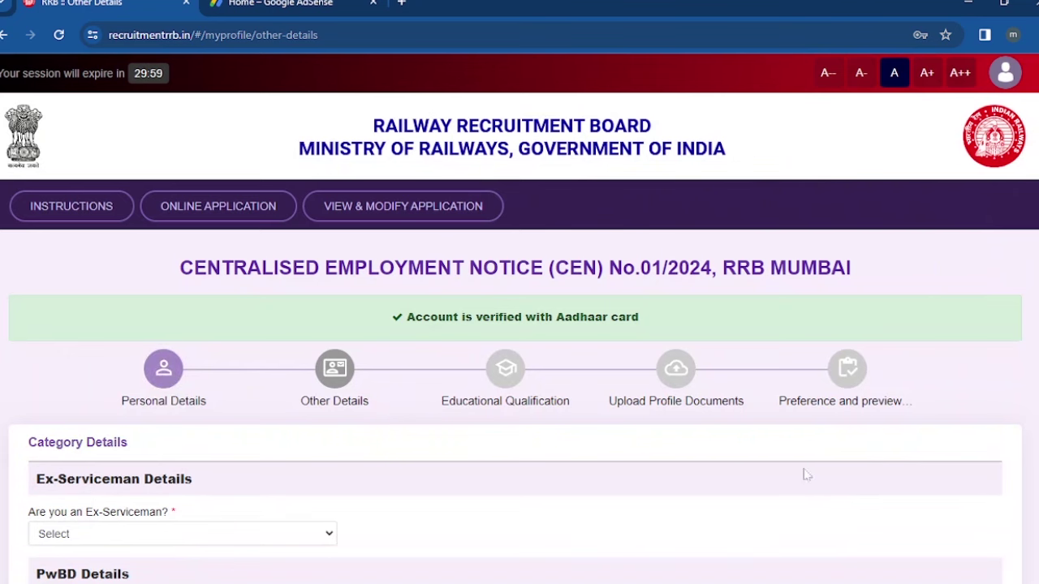
Step: Answer No to ex-serviceman and to holding an EBC certificate
scroll(807, 475, "down", 3)
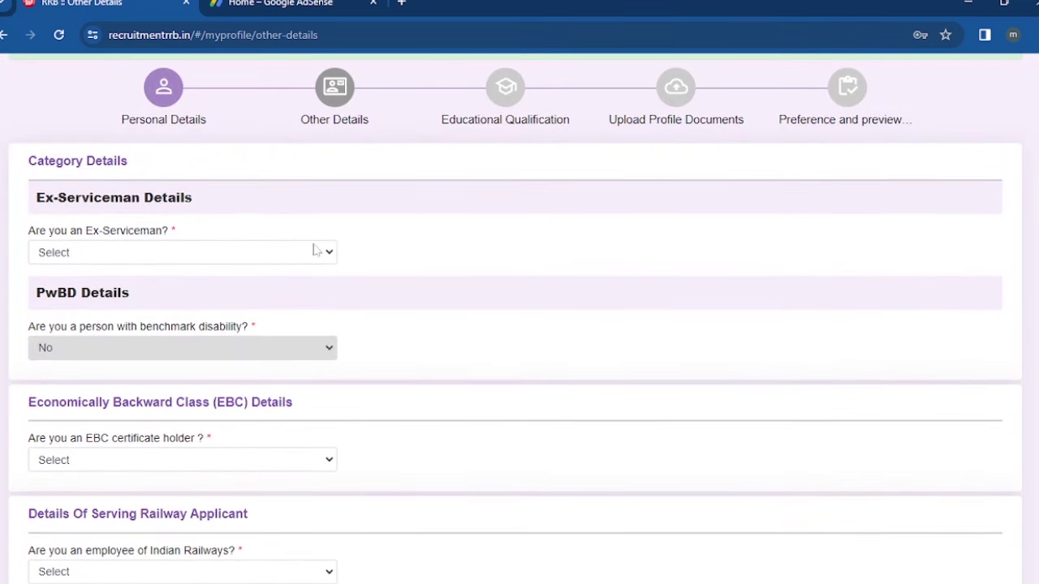
left_click(308, 256)
left_click(241, 298)
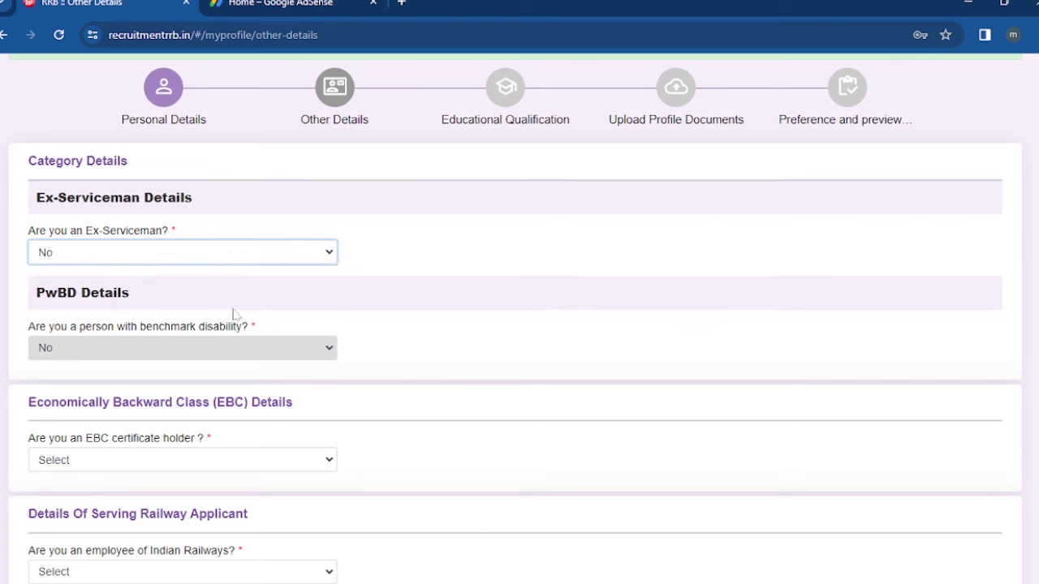
scroll(317, 401, "down", 3)
left_click(203, 266)
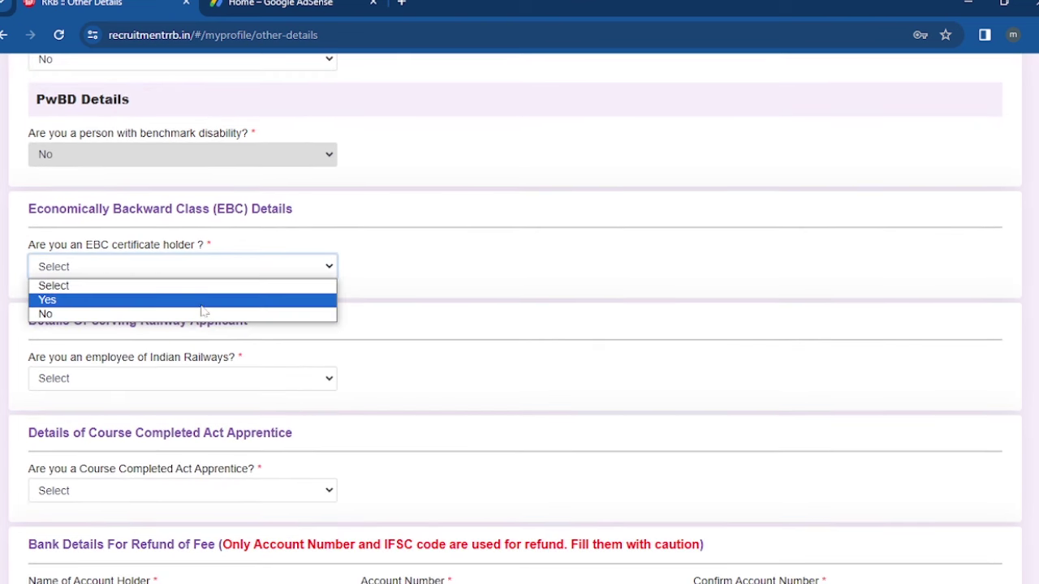
left_click(195, 314)
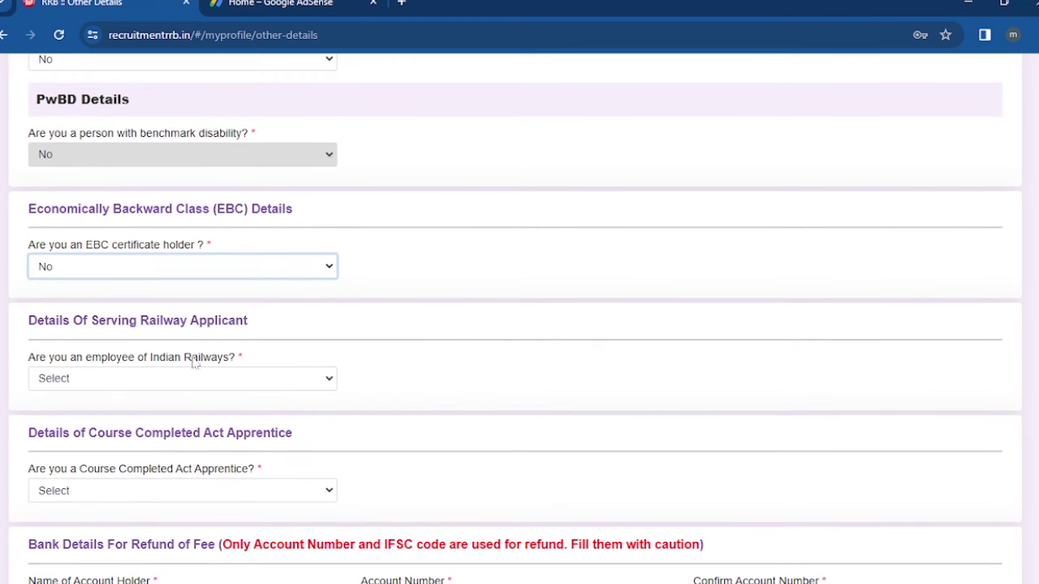
Step: Answer No to Indian Railways employee and set current organization to Not Applicable
scroll(236, 371, "down", 1)
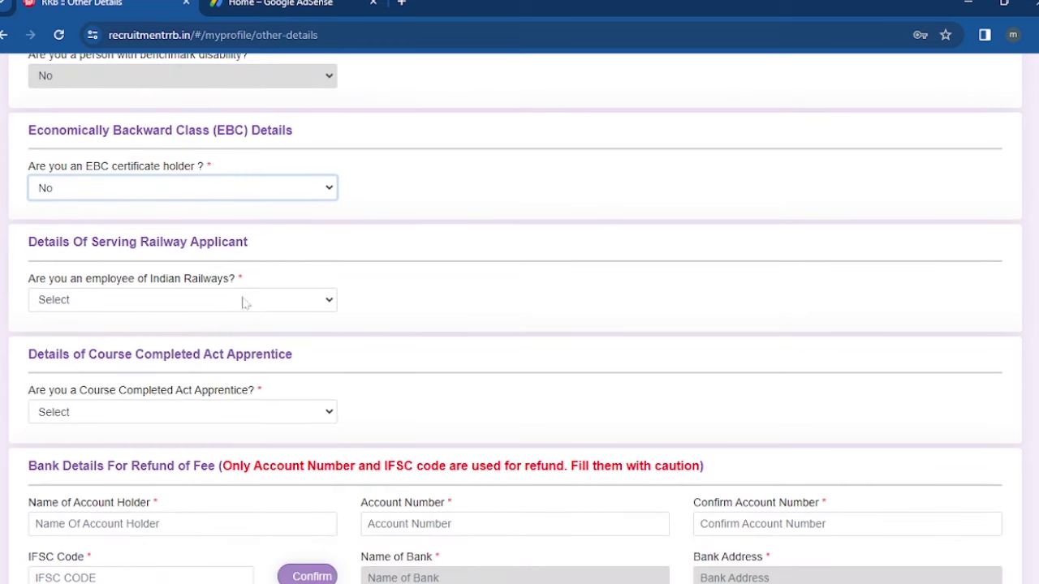
left_click(240, 305)
left_click(221, 348)
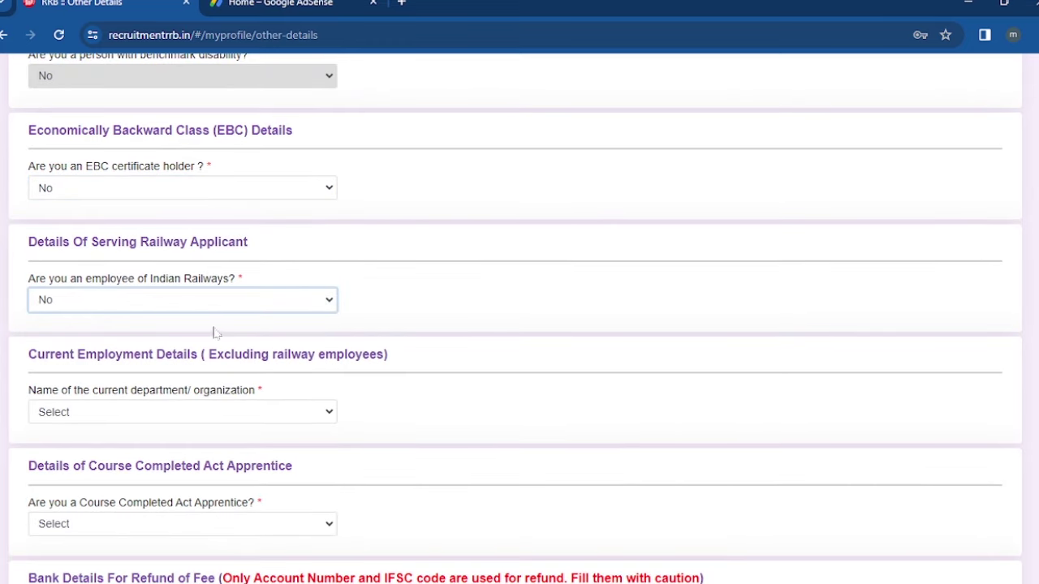
scroll(330, 389, "down", 1)
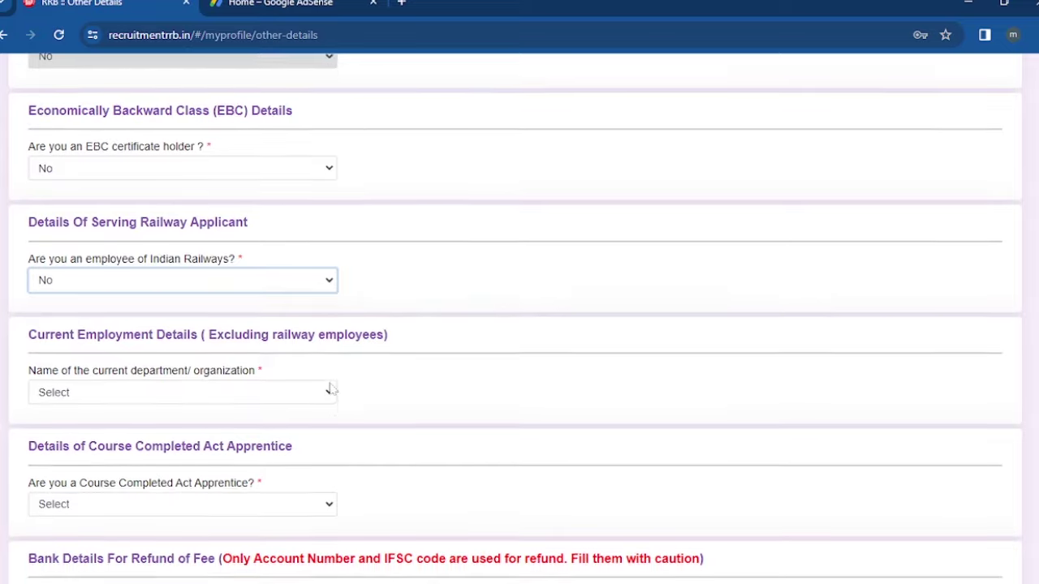
left_click(188, 334)
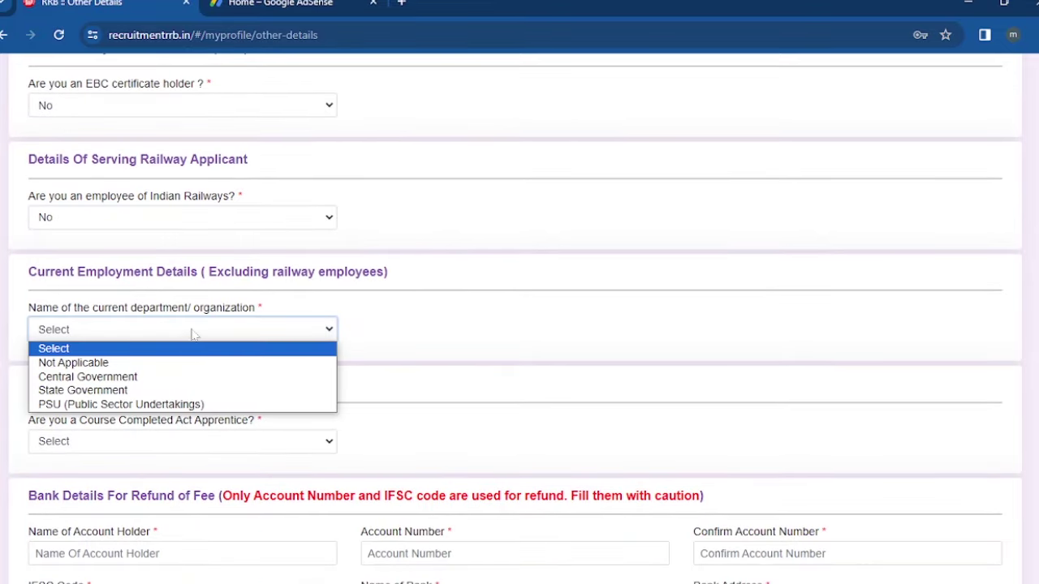
left_click(162, 365)
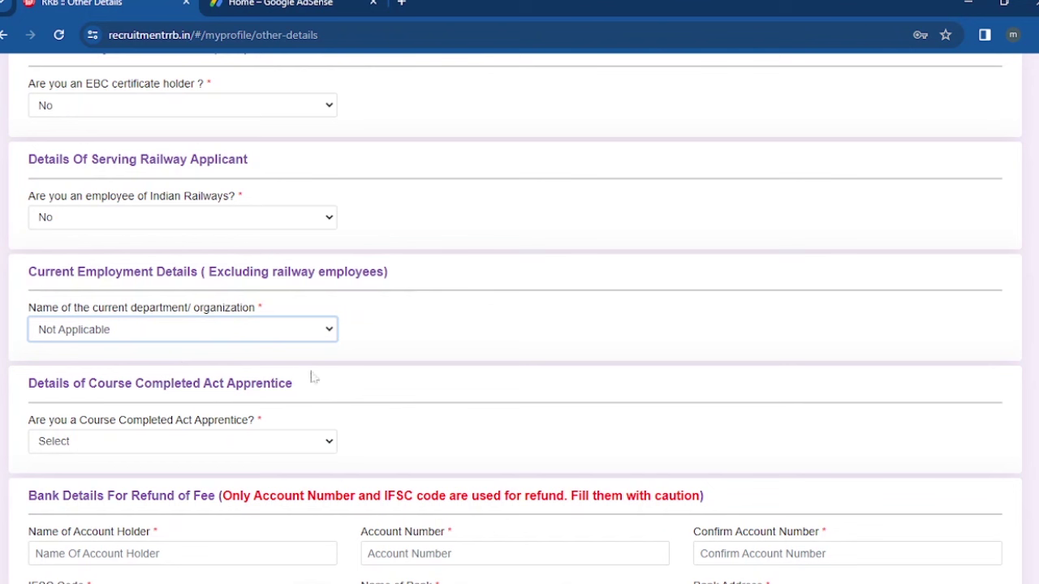
left_click(285, 441)
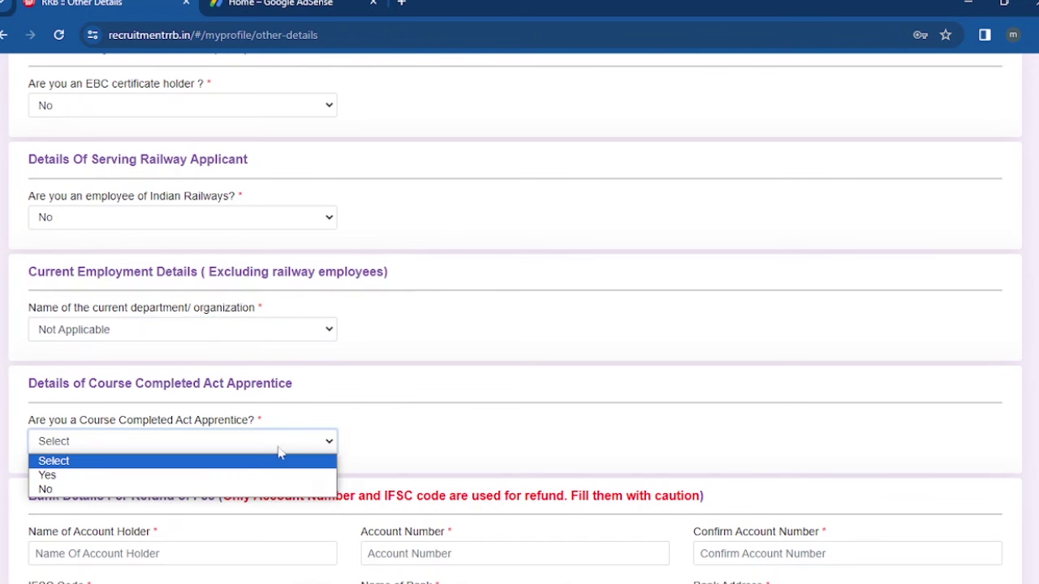
Step: Set the Act Apprentice answer to No, discarding the Electrician trade tried first
left_click(265, 476)
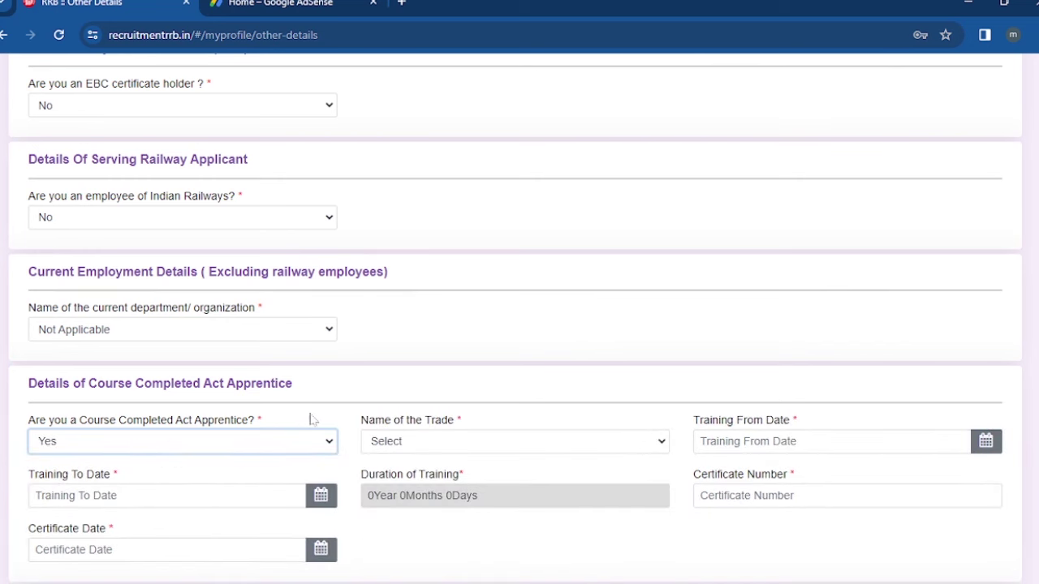
scroll(316, 402, "down", 2)
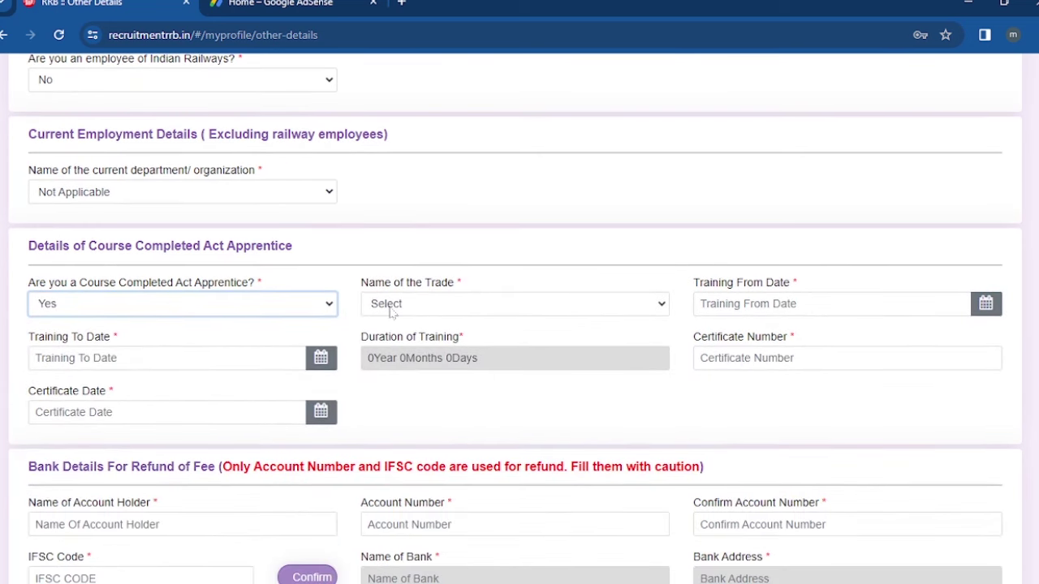
left_click(452, 302)
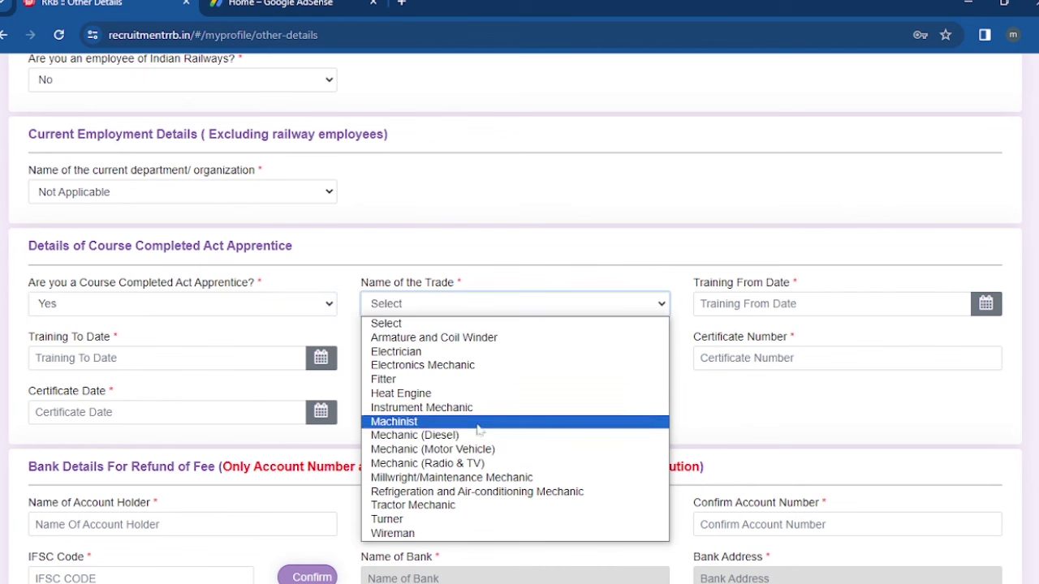
left_click(461, 354)
left_click(471, 310)
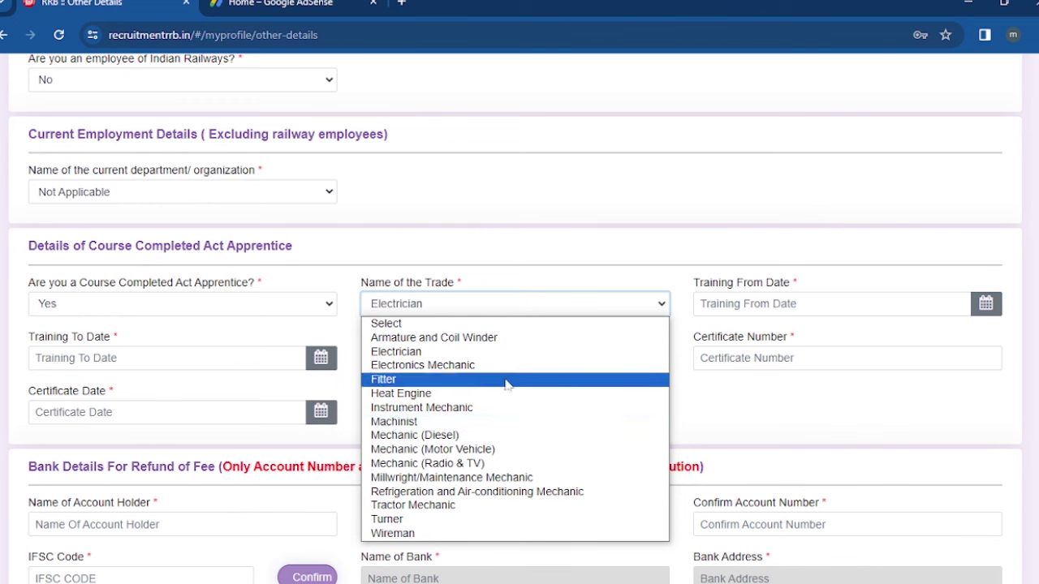
left_click(716, 333)
left_click(731, 304)
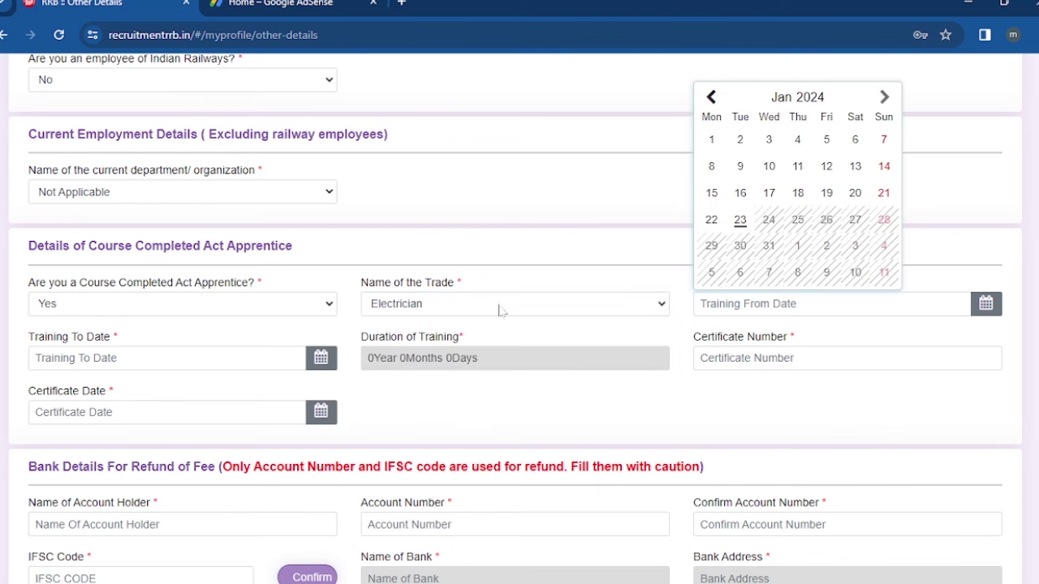
left_click(266, 324)
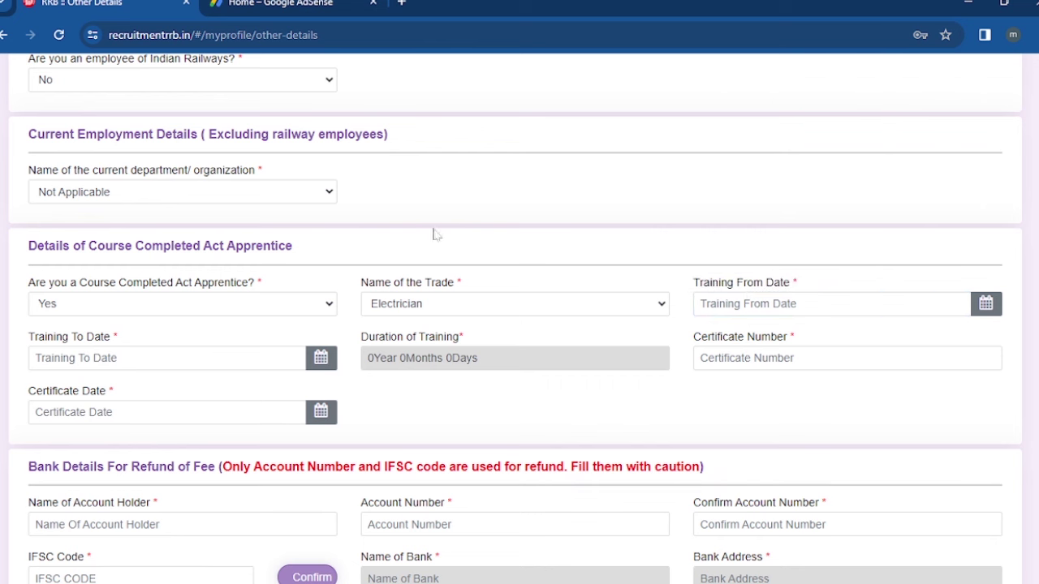
left_click(324, 312)
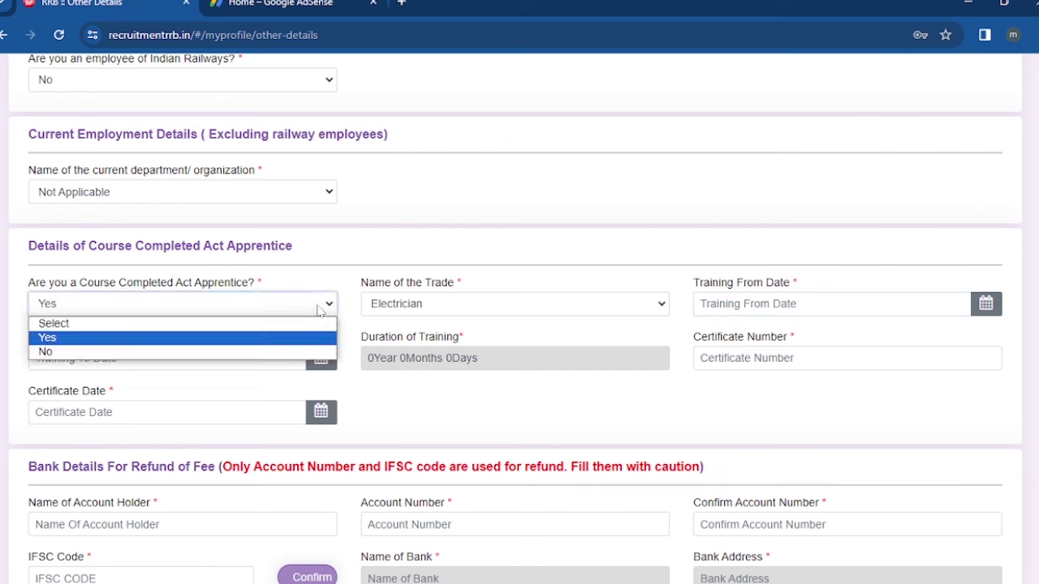
left_click(263, 353)
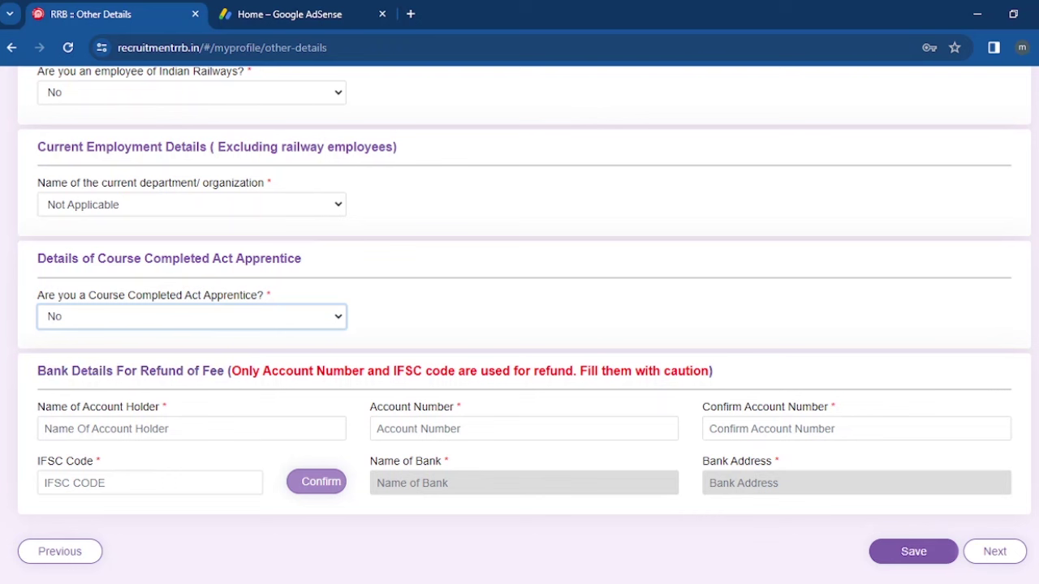
Step: Fill in the refund bank details, confirm the IFSC code, and save Other Details
left_click(232, 423)
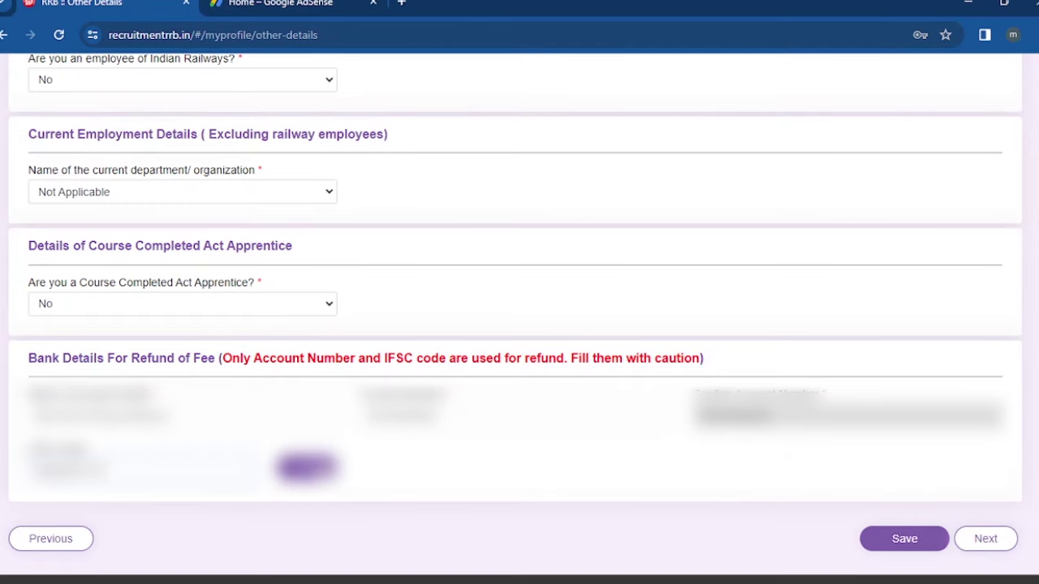
left_click(316, 471)
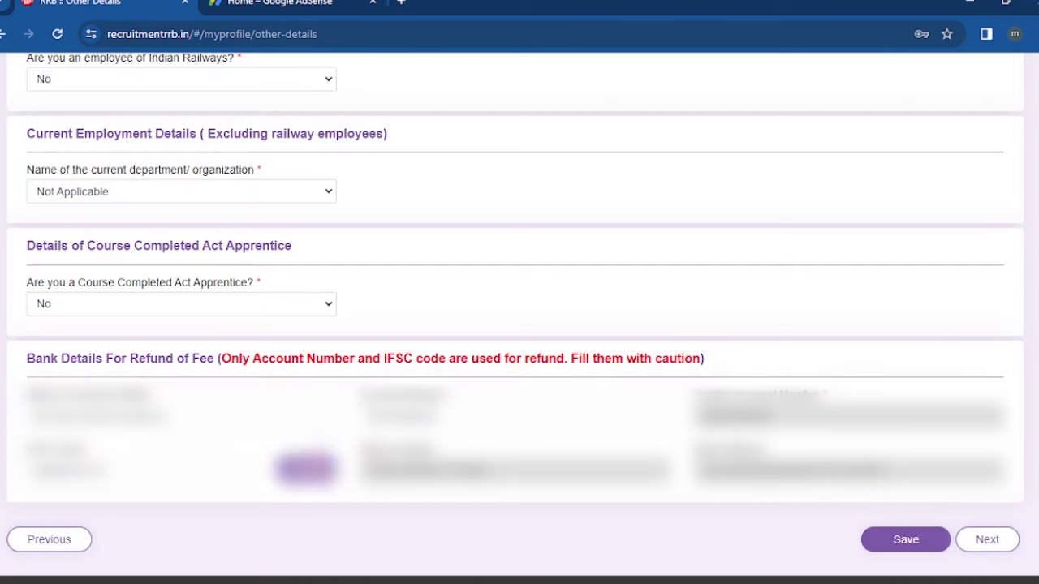
left_click(890, 555)
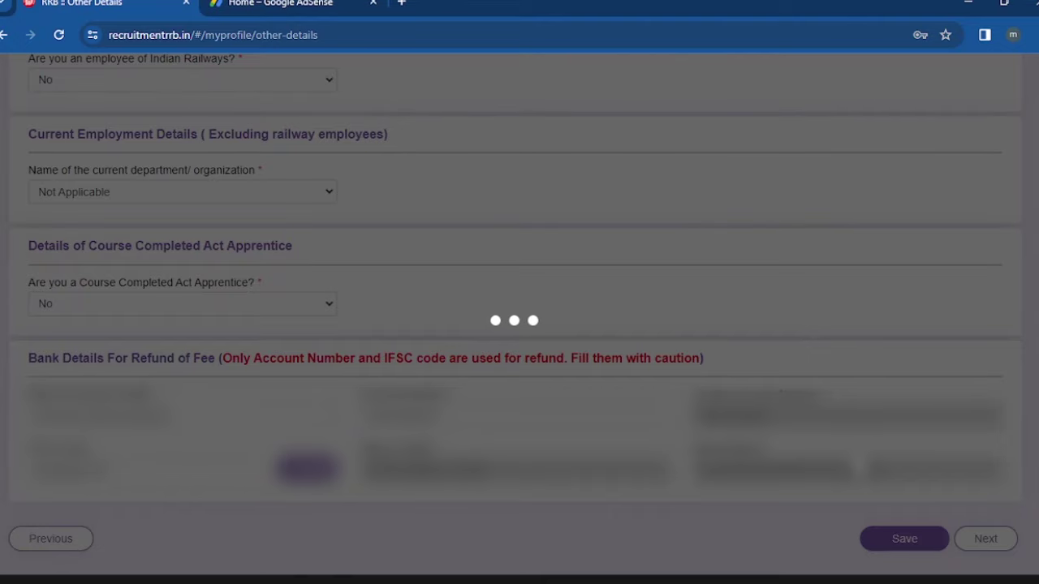
scroll(792, 479, "down", 3)
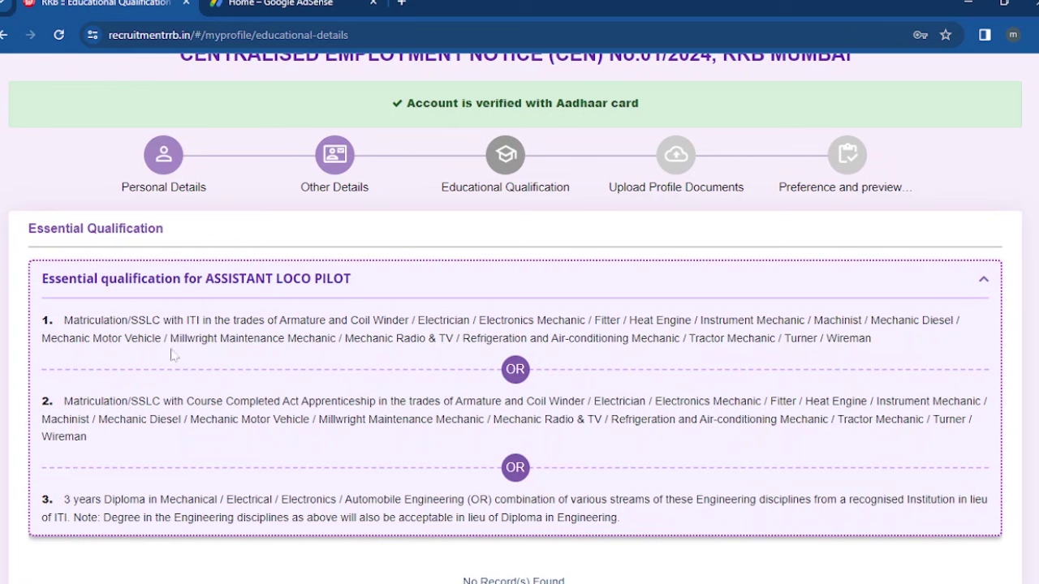
Step: Enter the 10th record: Maharashtra, board 'STATE BOARD NASHIK', passing date 08/06/2019
scroll(163, 457, "down", 3)
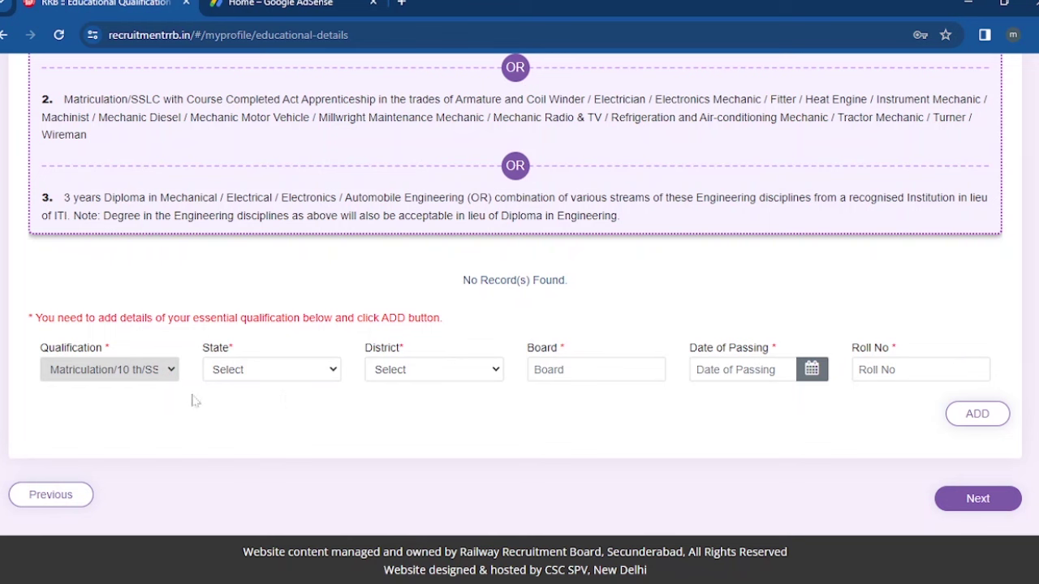
left_click(259, 374)
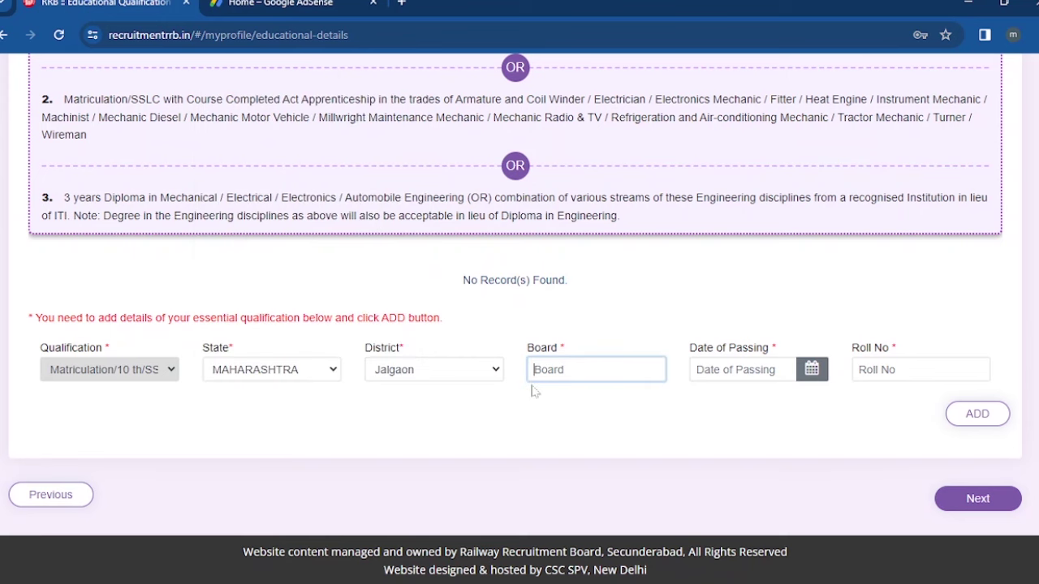
type("STATE BOARD NASHIK")
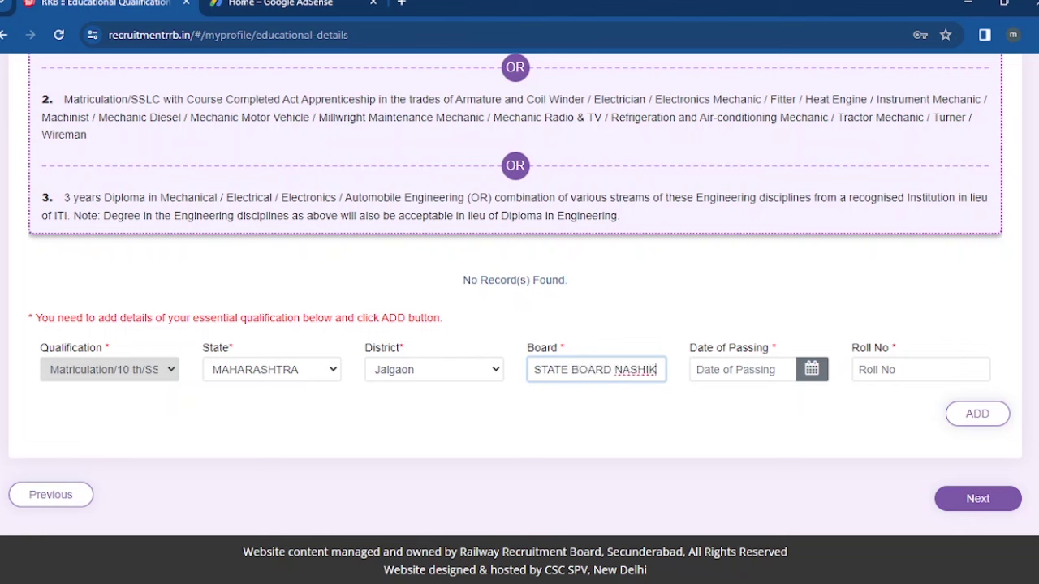
left_click(733, 378)
left_click(859, 370)
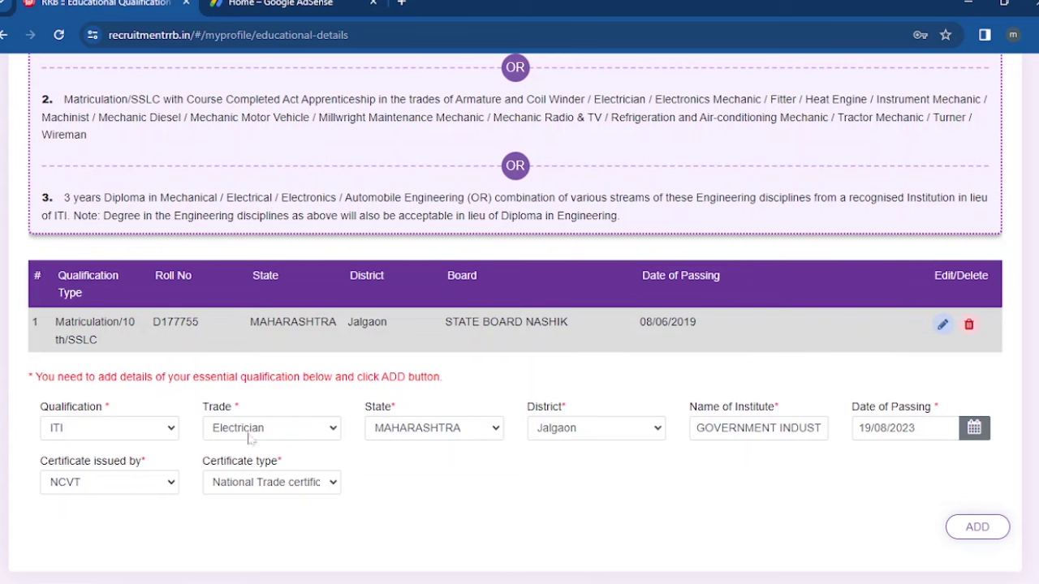
Step: Keep NCVT as the certificate issuer and add the ITI Electrician record
left_click(170, 484)
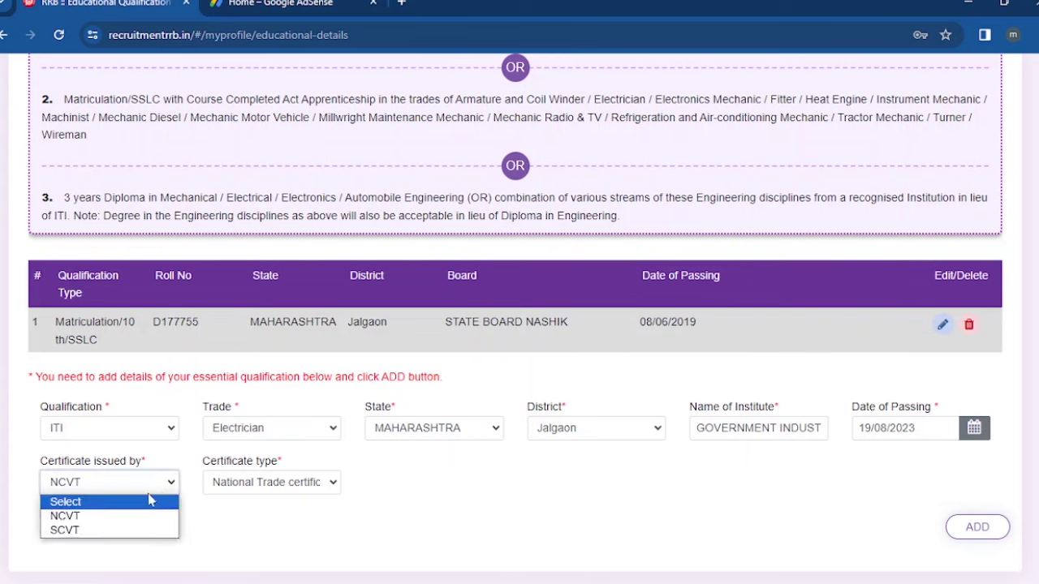
left_click(154, 517)
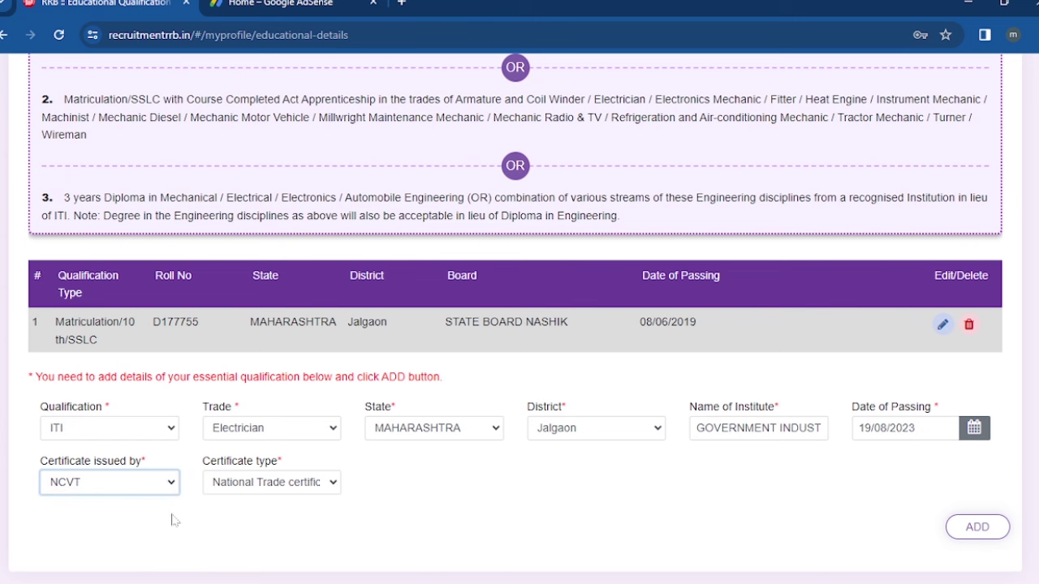
left_click(968, 524)
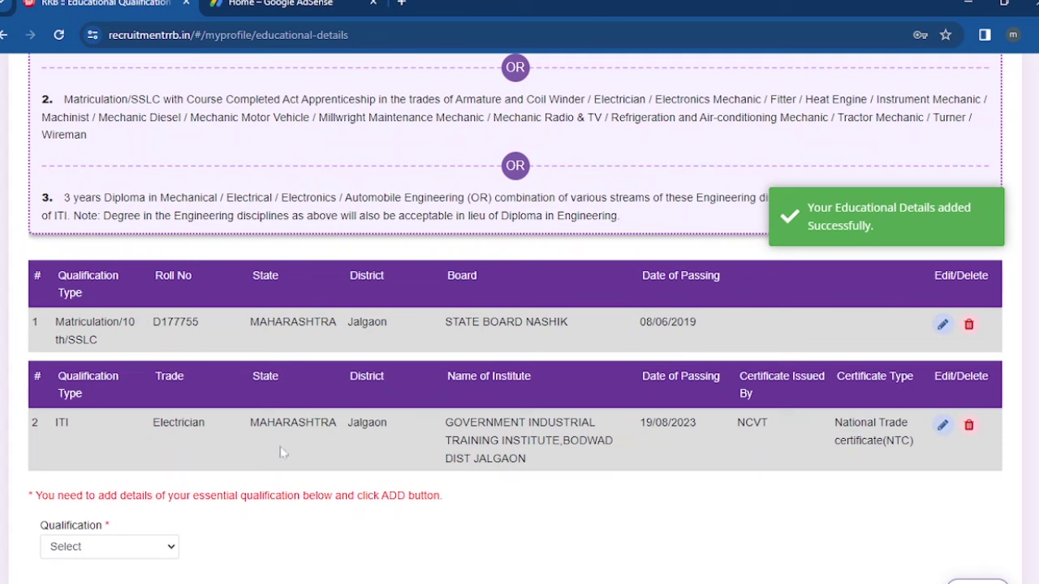
Step: Leave the qualification list without adding another and continue to photo and signature upload
left_click(168, 546)
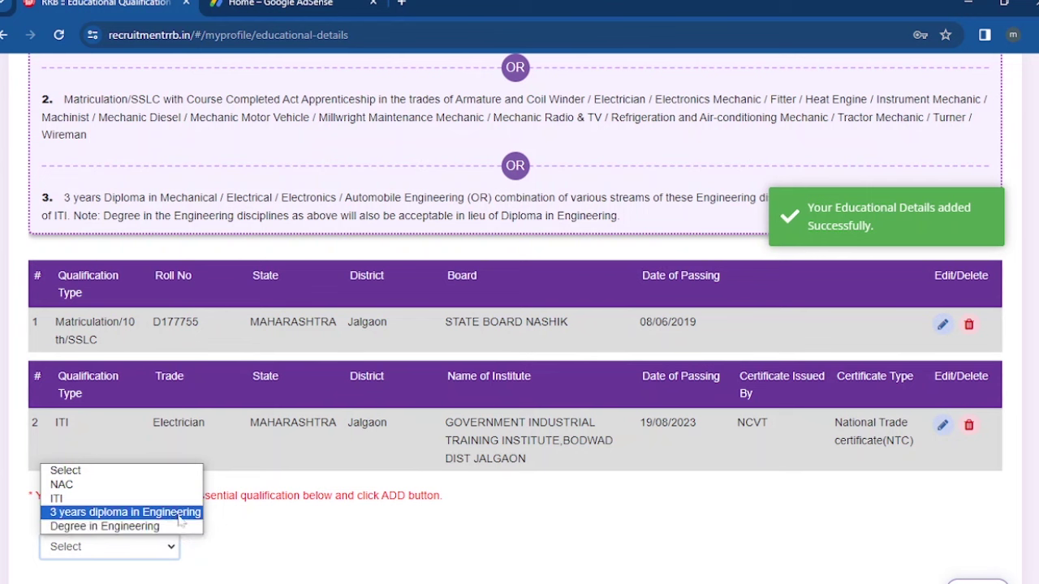
left_click(306, 544)
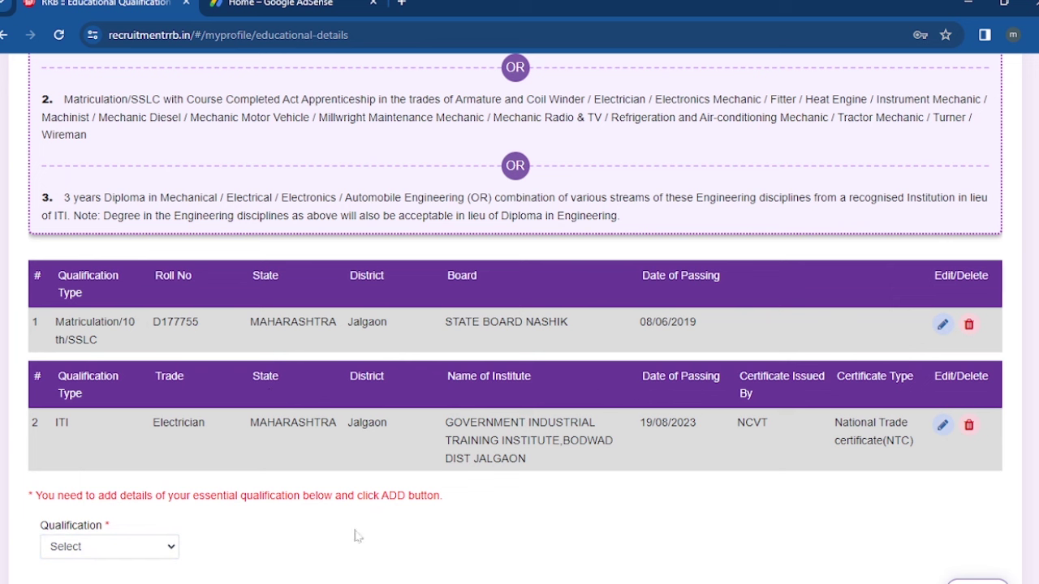
scroll(412, 560, "down", 3)
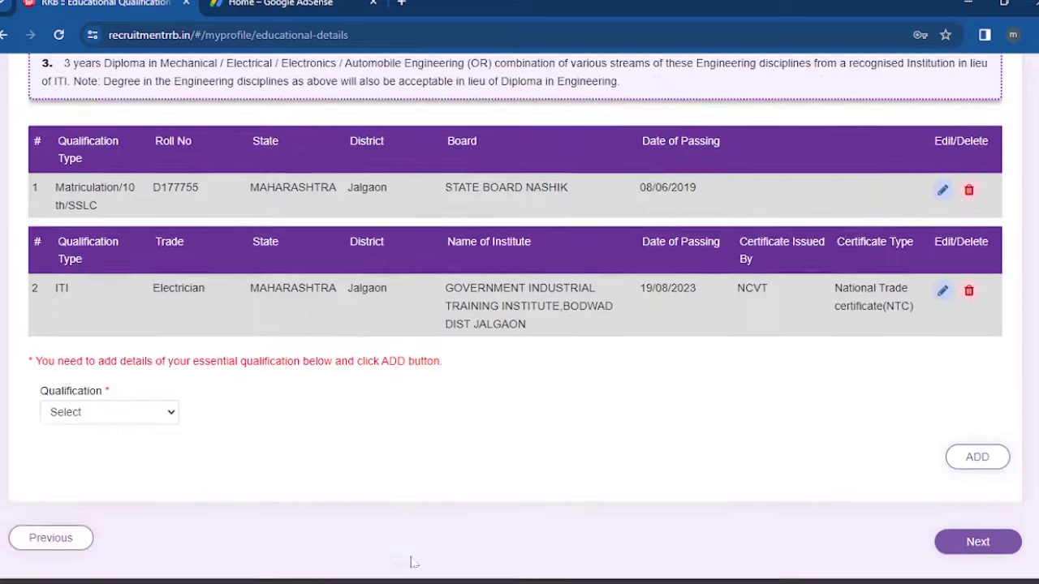
left_click(979, 497)
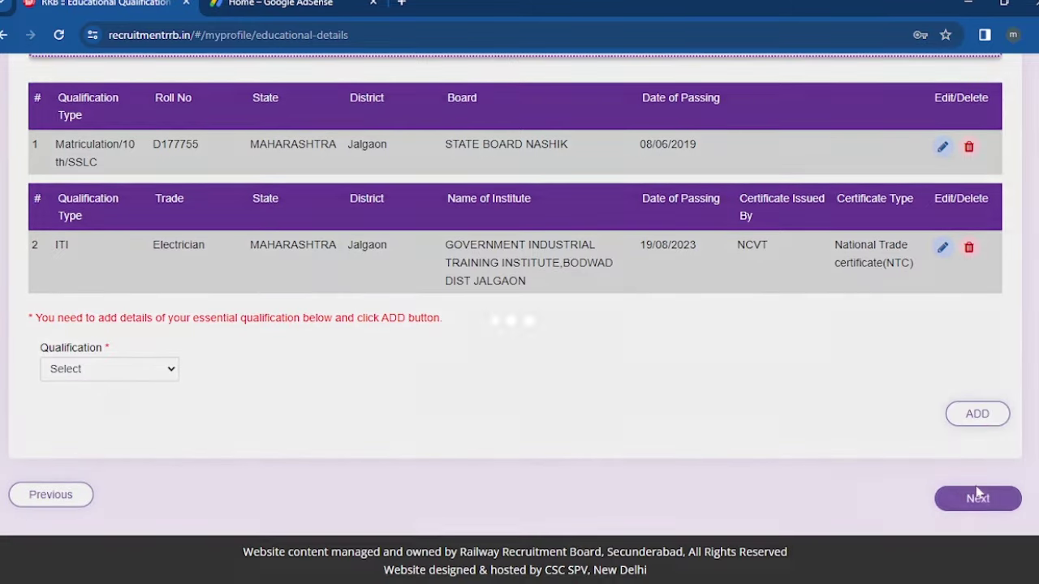
Step: Review the photograph requirements, including the 30KB to 70KB size limit
scroll(632, 470, "down", 3)
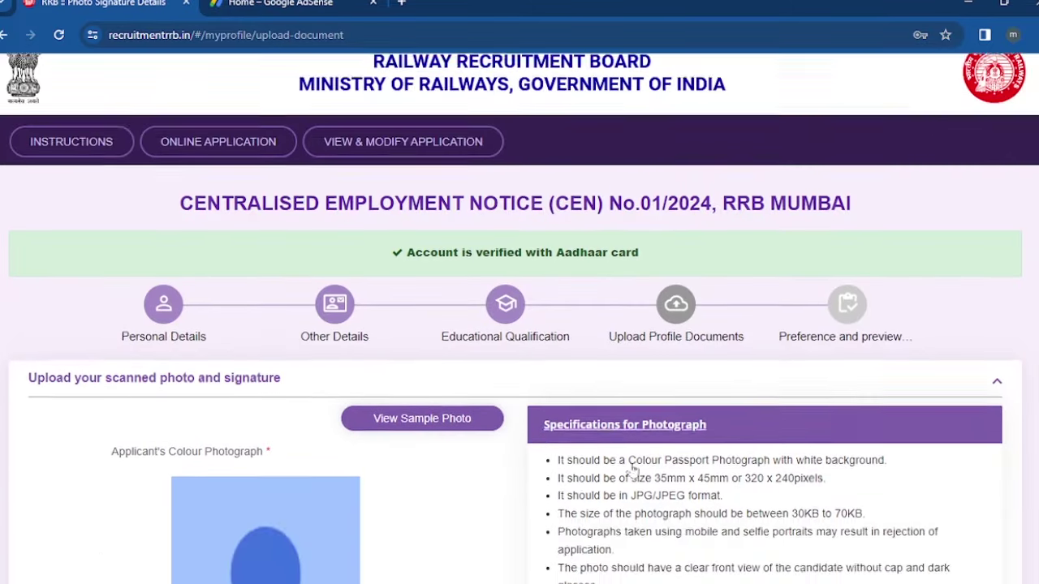
scroll(519, 318, "down", 1)
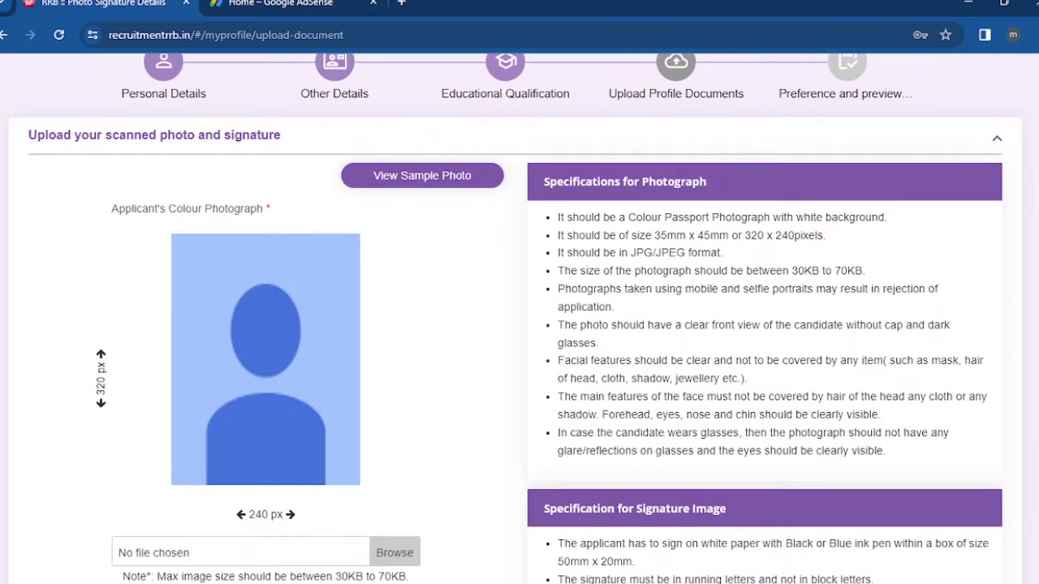
scroll(657, 365, "down", 4)
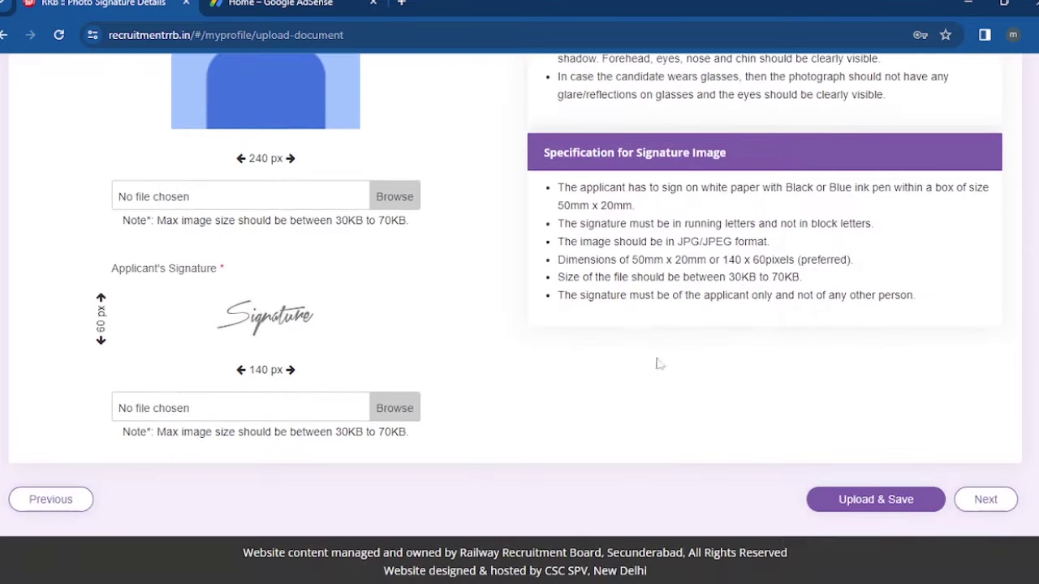
scroll(667, 392, "up", 4)
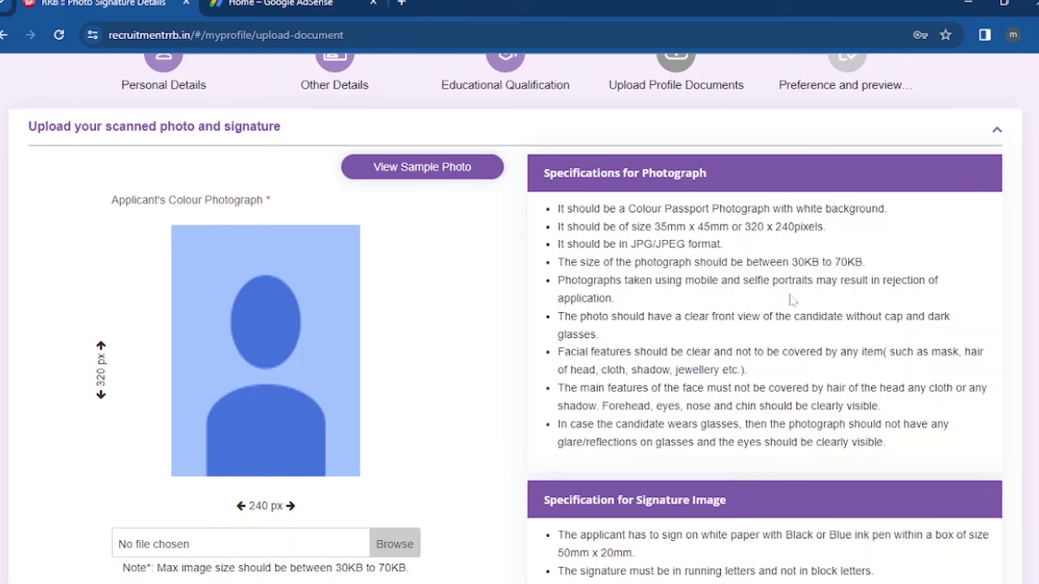
left_click_drag(879, 268, 784, 278)
left_click(777, 318)
left_click_drag(890, 209, 744, 229)
left_click(742, 339)
Step: Check the signature file size limit and bring up the sample photos
scroll(796, 390, "down", 2)
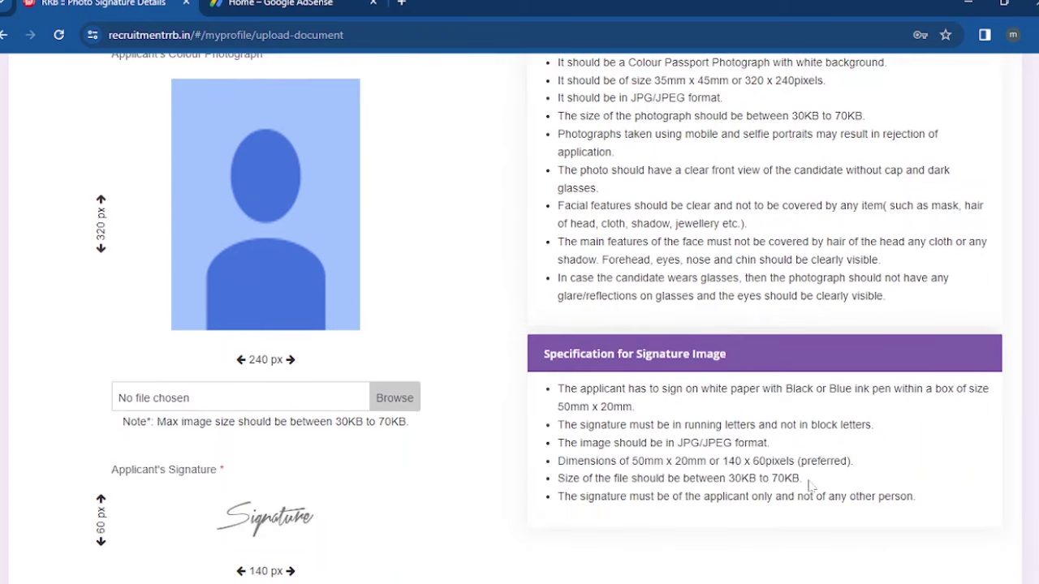
left_click_drag(809, 485, 719, 498)
left_click(720, 498)
scroll(519, 325, "up", 3)
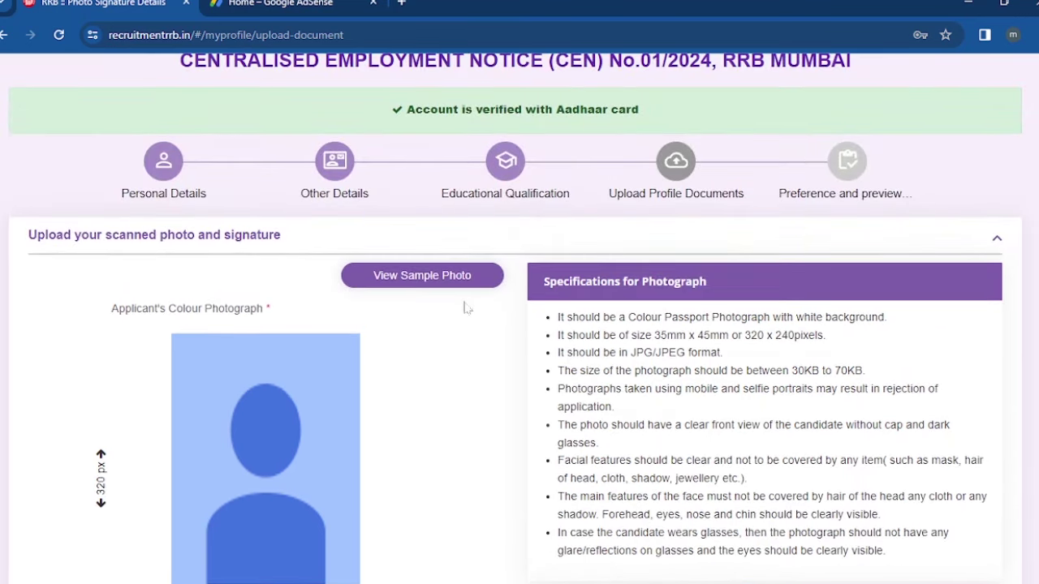
left_click(449, 278)
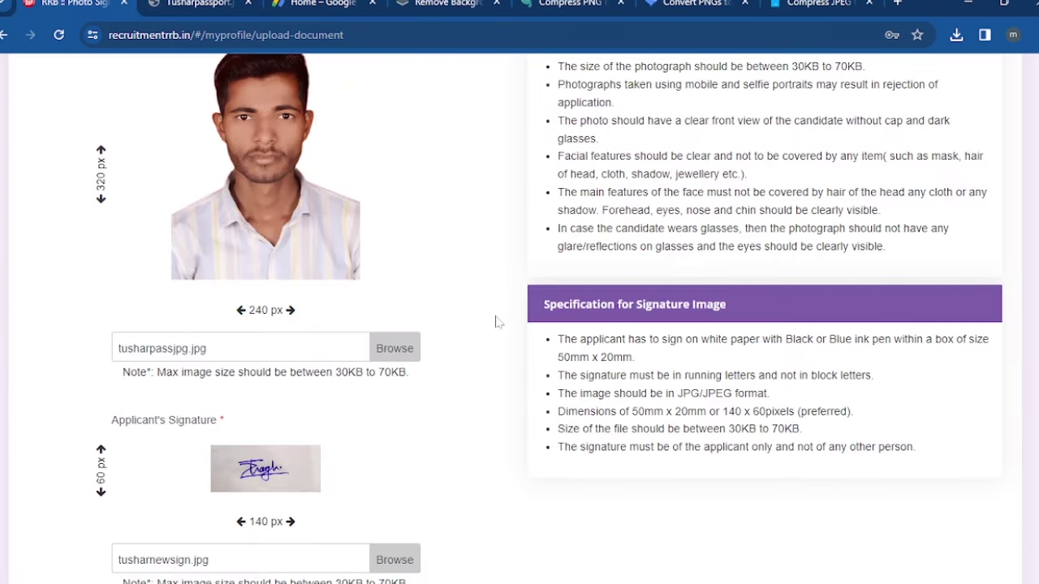
Step: Upload and save the photo and signature, then go to the preference and preview step
scroll(470, 366, "down", 2)
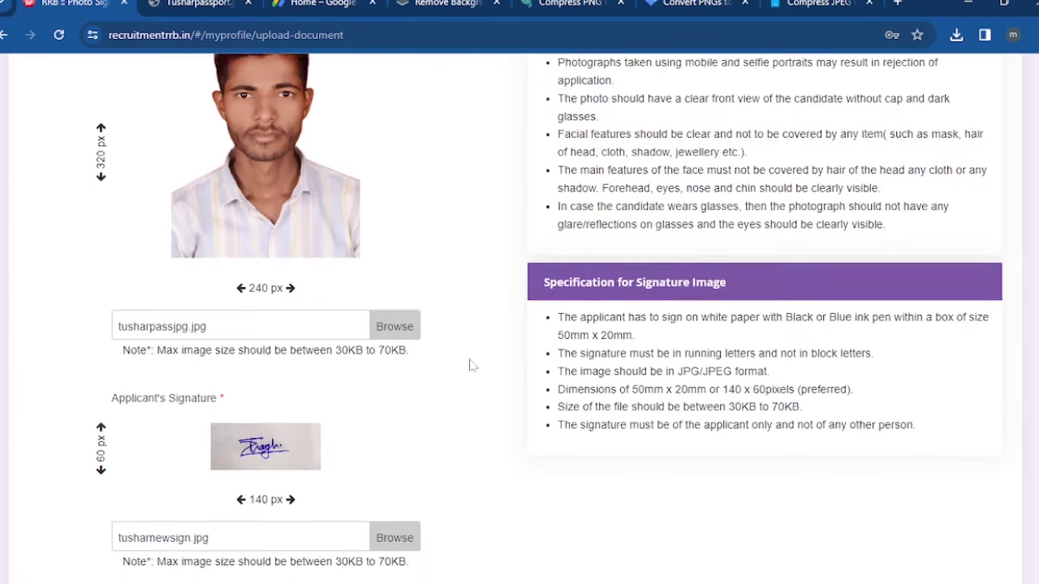
left_click(874, 501)
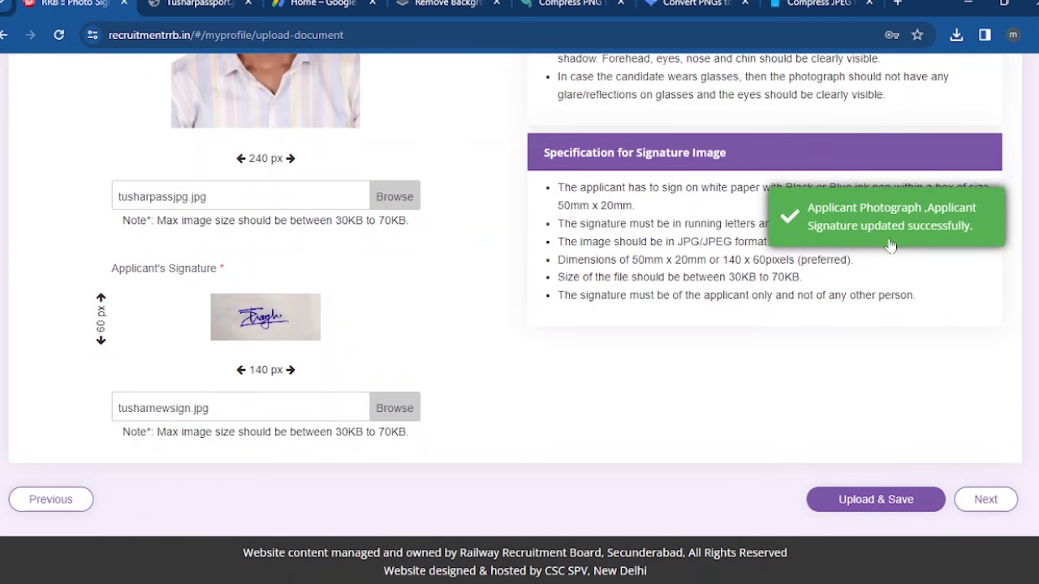
left_click(972, 500)
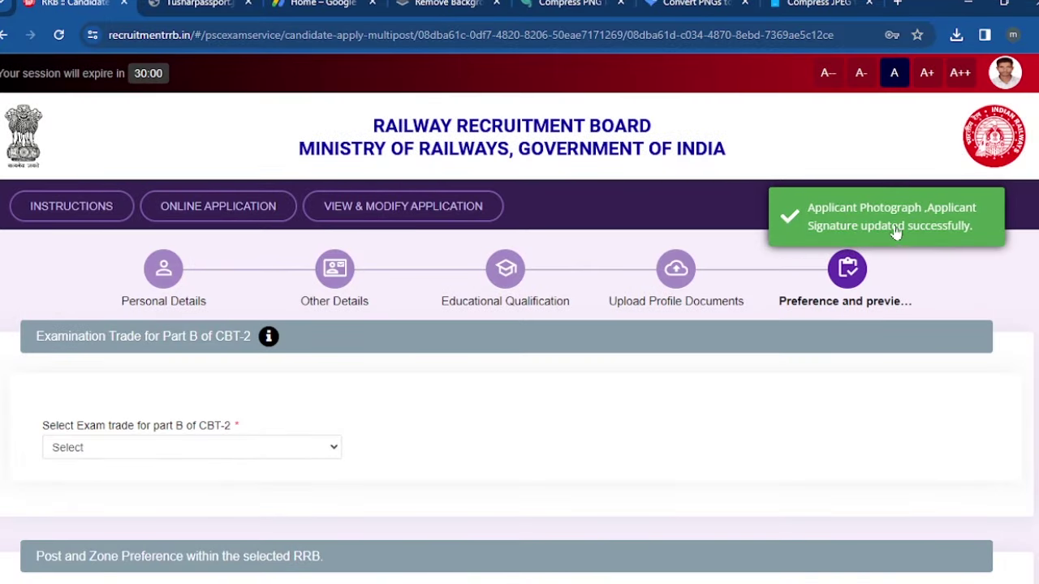
Step: Pick Electrician in the Part B CBT-2 exam trade dropdown and scroll down the preference page
scroll(828, 406, "down", 1)
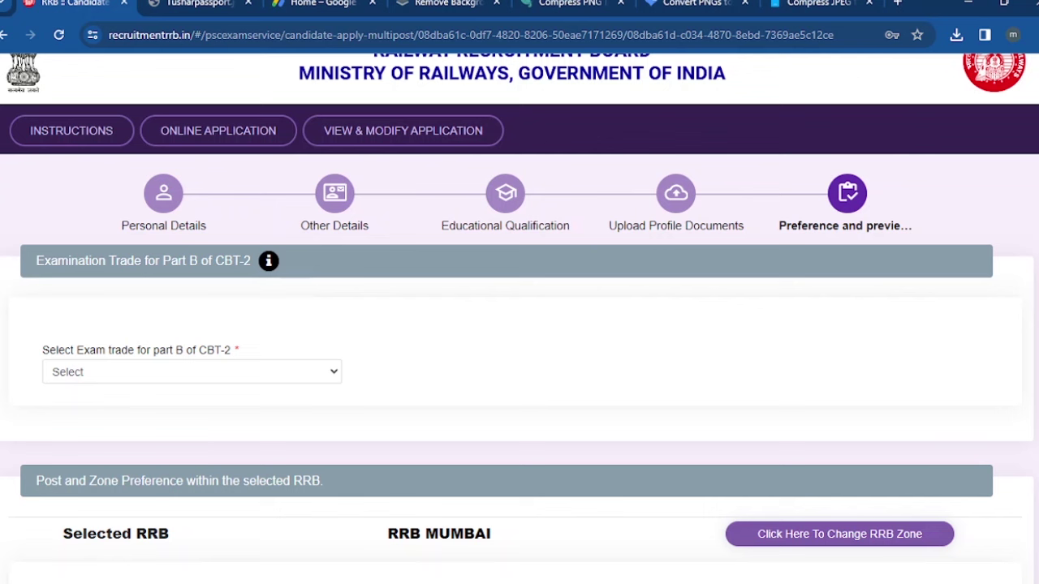
left_click(257, 375)
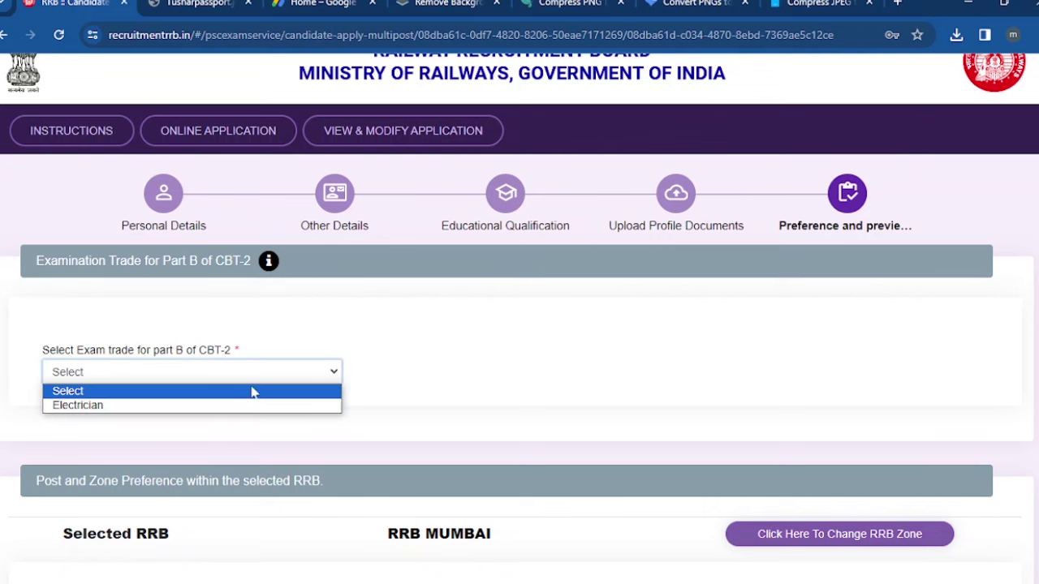
left_click(255, 403)
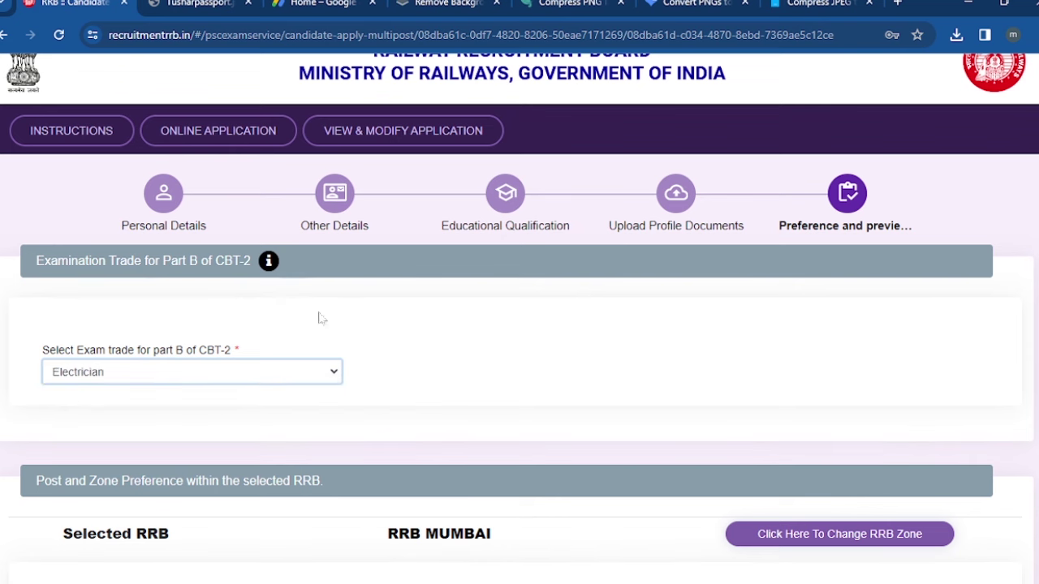
scroll(371, 408, "down", 1)
scroll(371, 408, "down", 2)
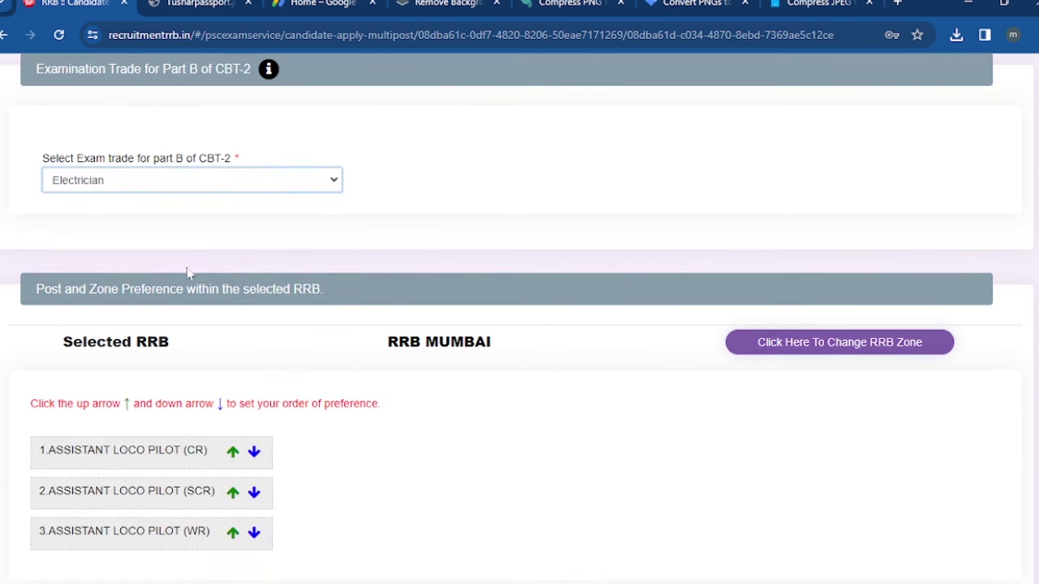
scroll(280, 351, "down", 1)
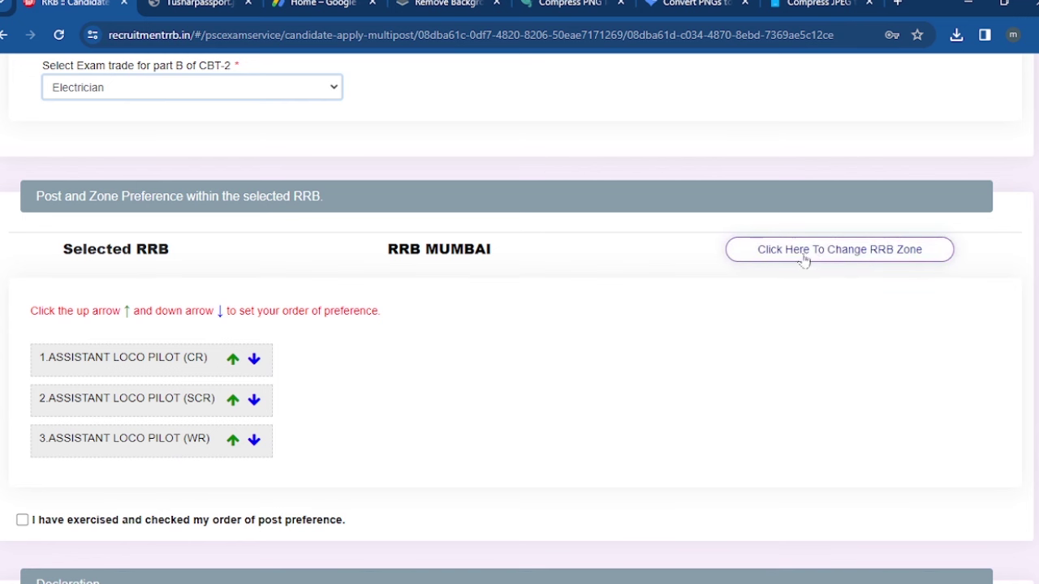
Step: Arrange the post preferences in the order CR, WR, SCR
left_click_drag(387, 248, 545, 289)
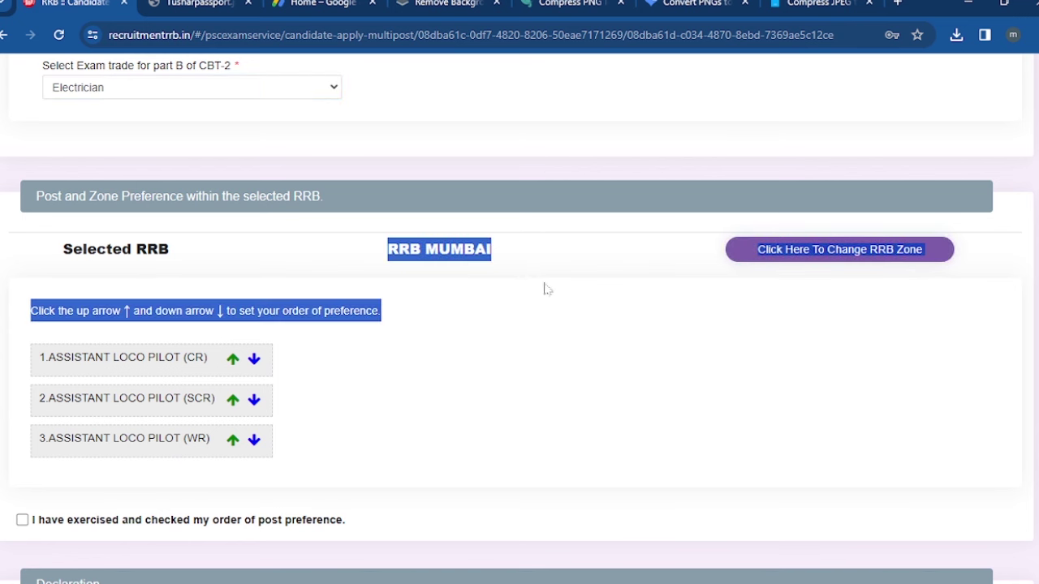
left_click(506, 316)
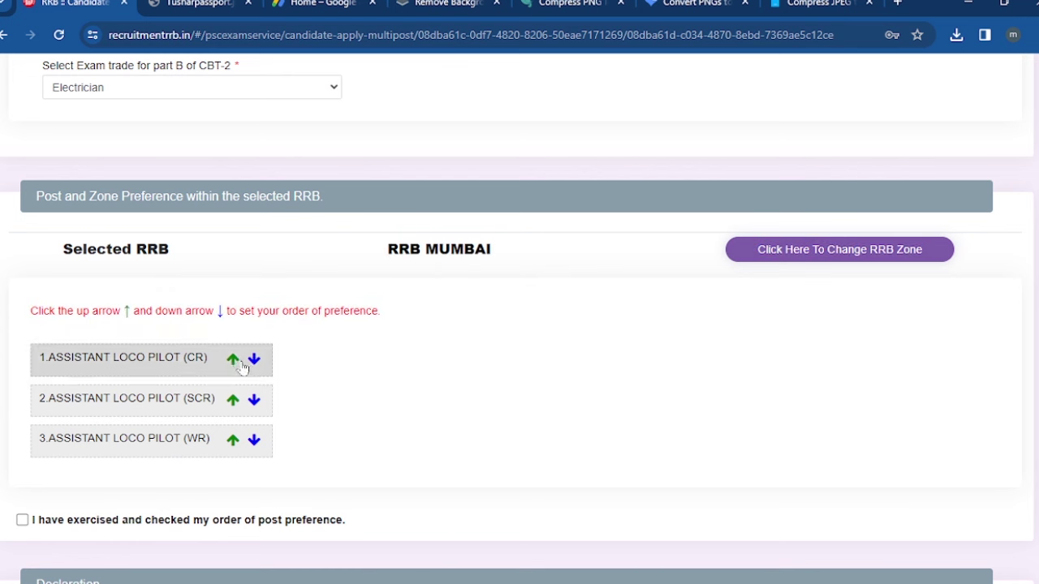
left_click(232, 441)
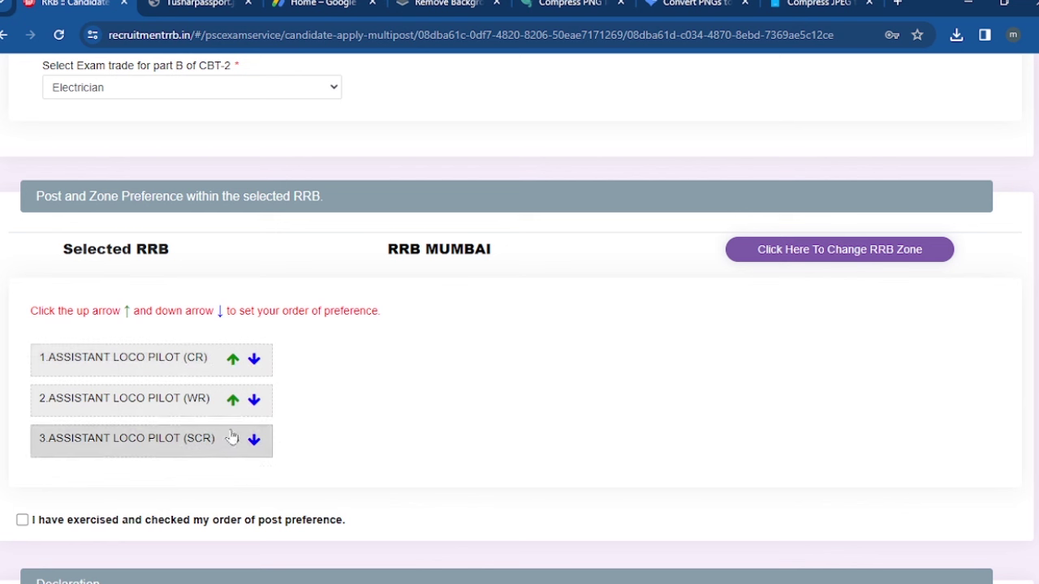
left_click(253, 402)
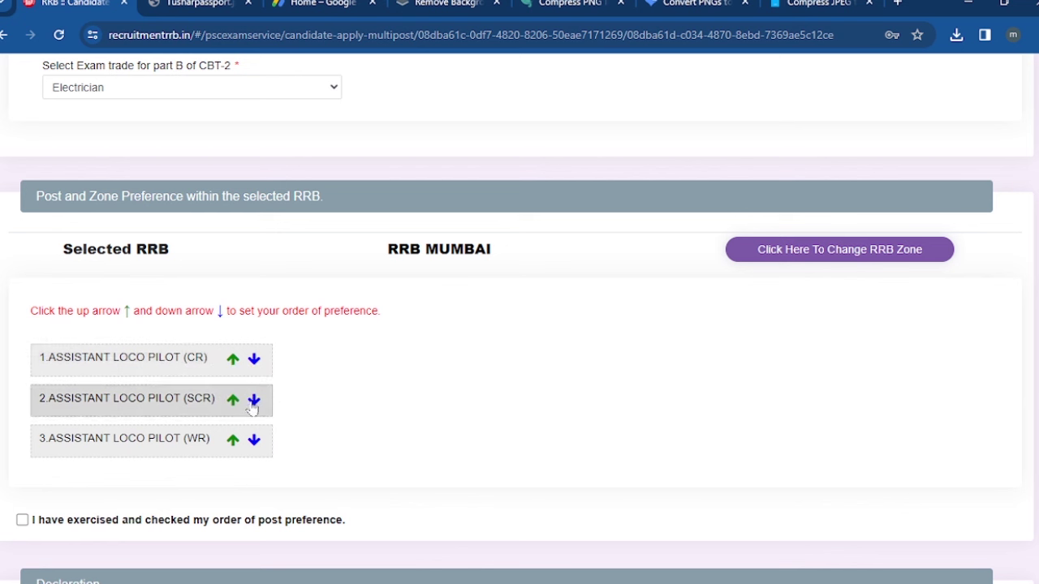
left_click(233, 400)
left_click(234, 400)
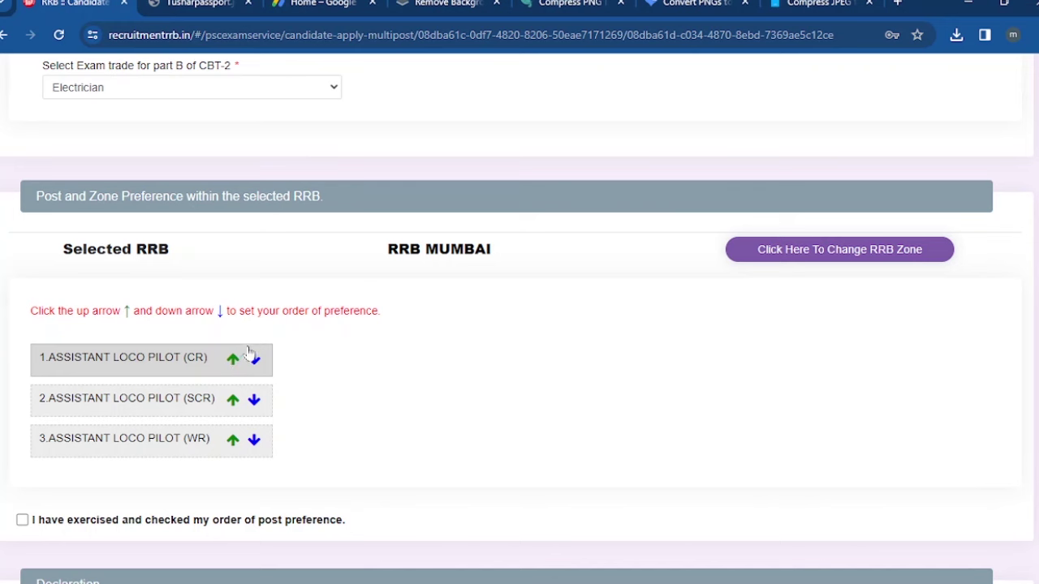
left_click(254, 399)
Step: Tick the post-preference confirmation and the 'I hereby declare' eligibility declaration
scroll(249, 495, "down", 1)
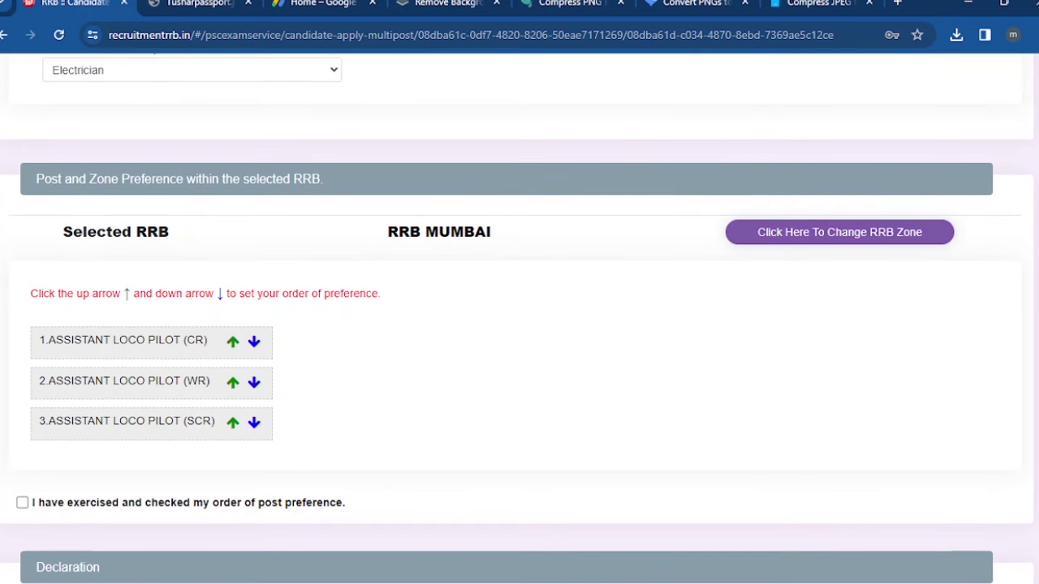
left_click(22, 504)
scroll(171, 447, "down", 4)
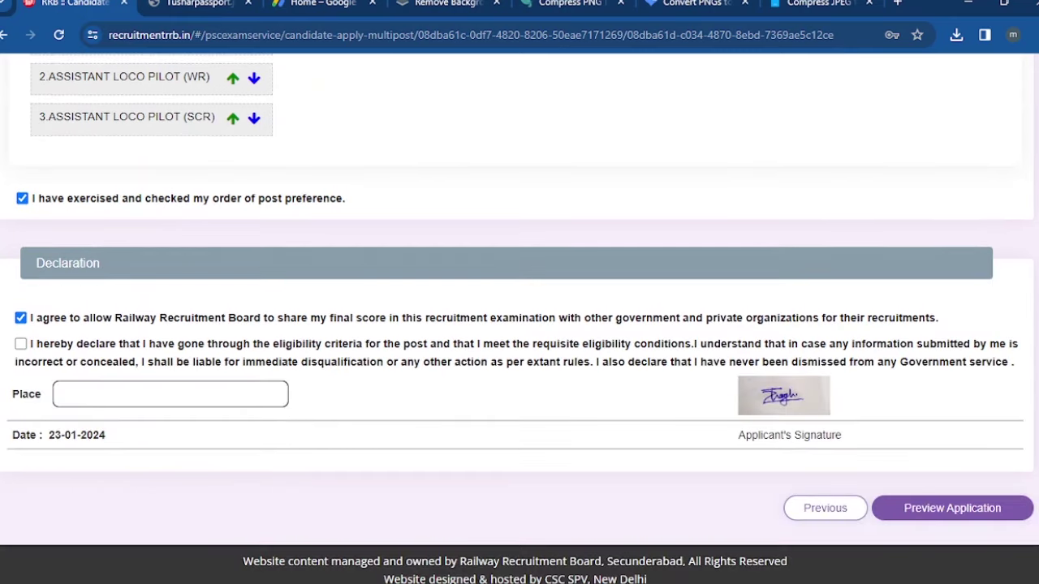
left_click(21, 345)
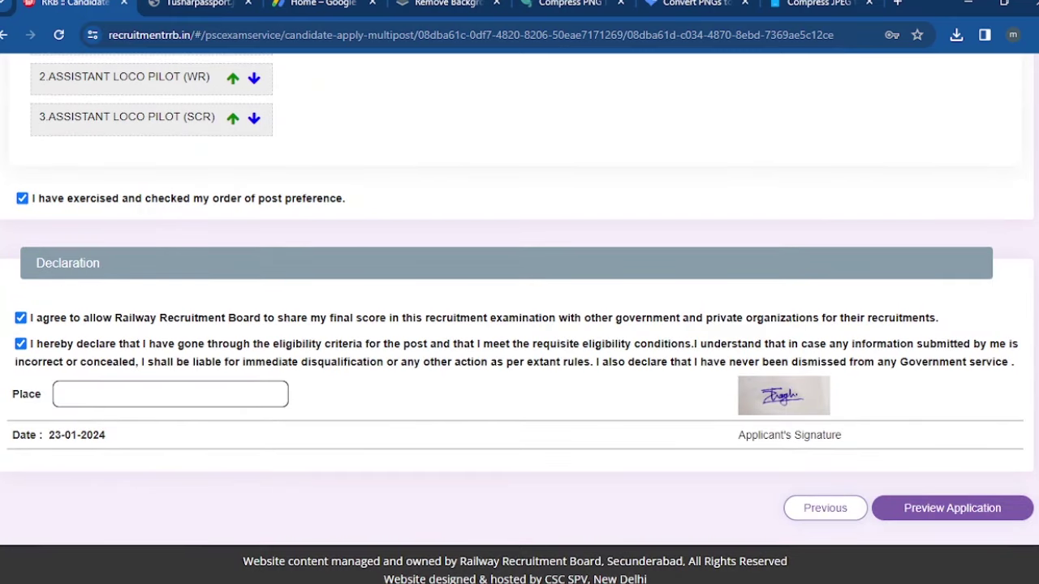